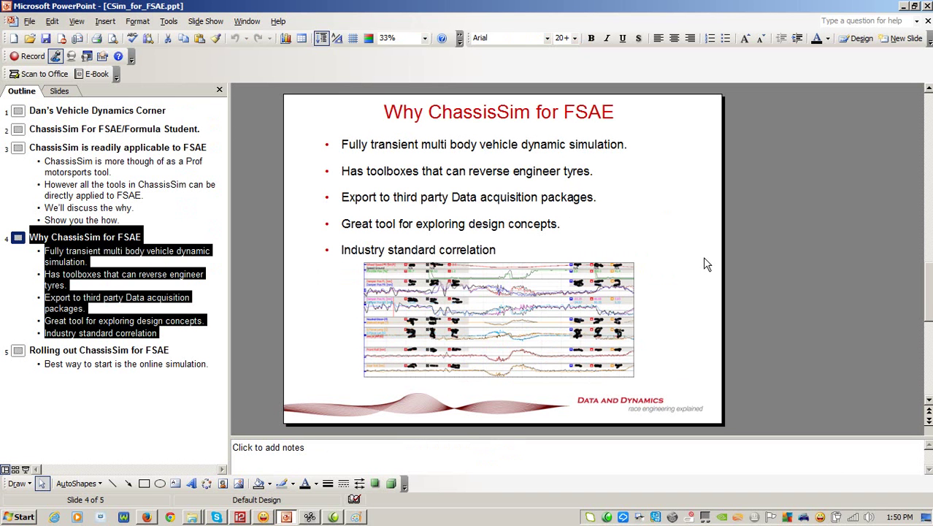
# - Open FSAE Tips and tricks.doc from the Demo Files folder in Word
pyautogui.click(310, 517)
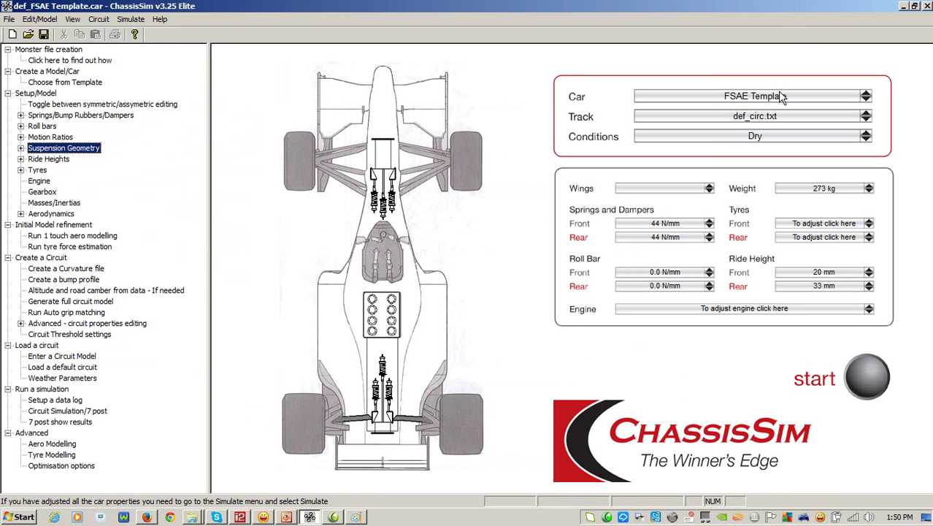
pyautogui.click(194, 517)
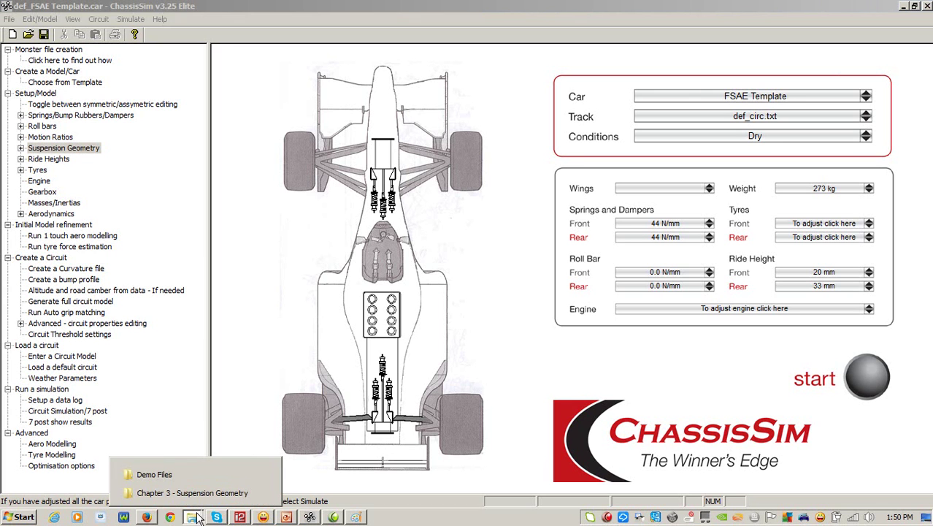
pyautogui.click(205, 475)
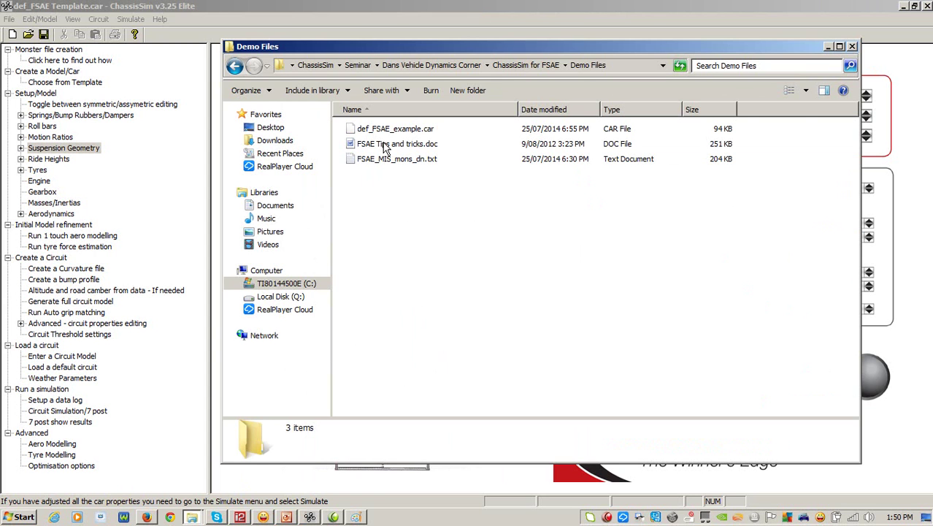
pyautogui.click(442, 145)
pyautogui.doubleClick(443, 143)
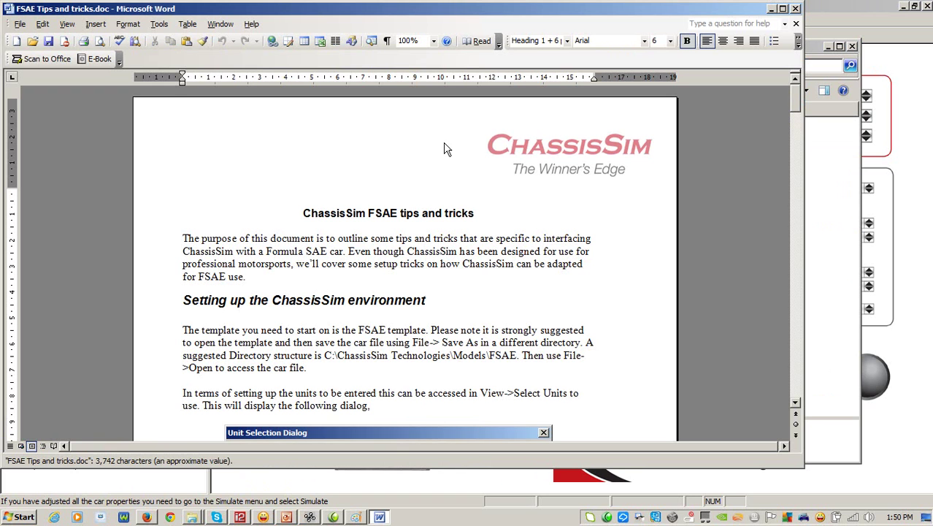
# - Read the unit-selection tips, then page 2's Circuit Model Modification settings (0.008 Global Straight Tolerance)
pyautogui.press('pagedown')
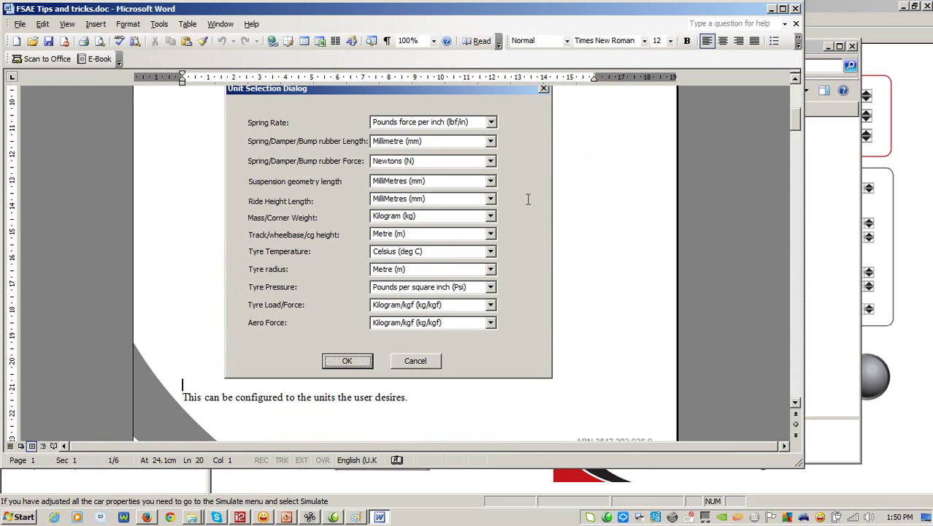
pyautogui.press('pagedown')
pyautogui.press('pagedown')
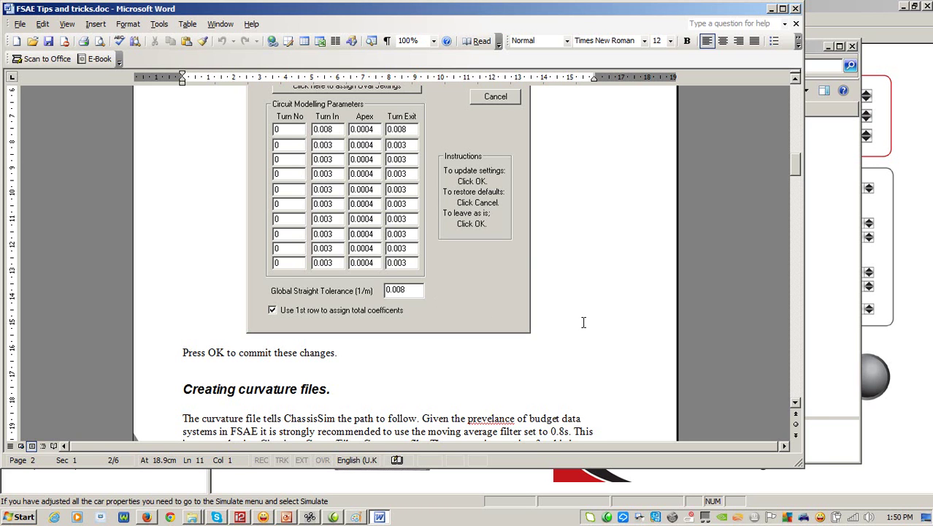
pyautogui.moveTo(797, 170); pyautogui.dragTo(797, 165)
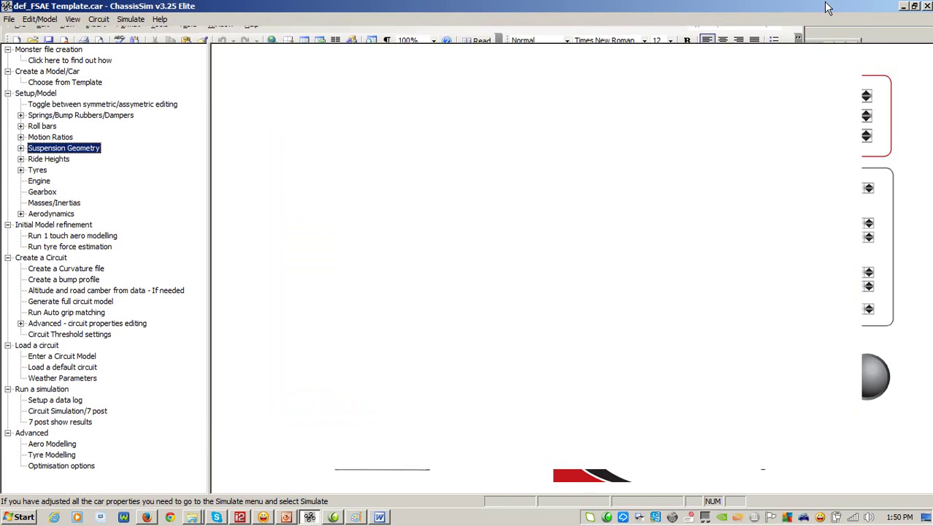
# - In Circuit Modelling Options, set row 1 Turn In, Turn Exit and Global Straight Tolerance to 0.008
pyautogui.click(822, 8)
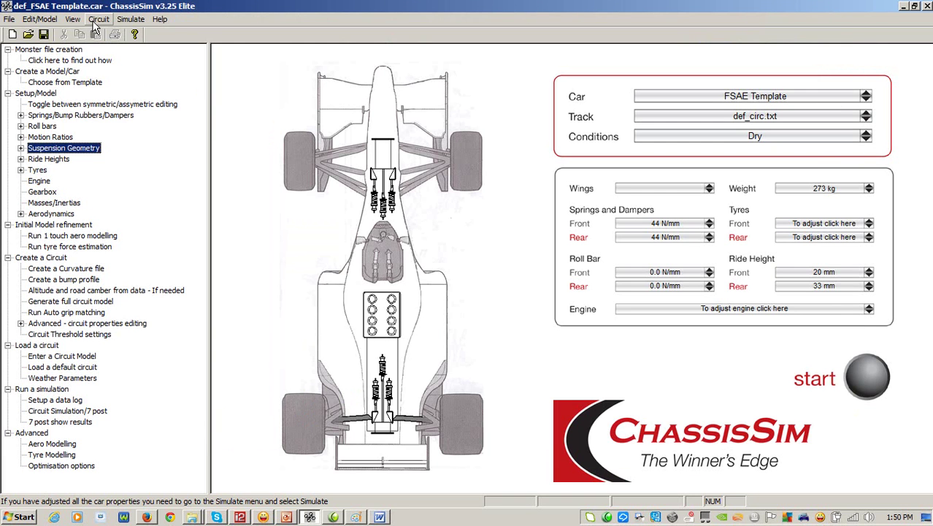
pyautogui.click(98, 20)
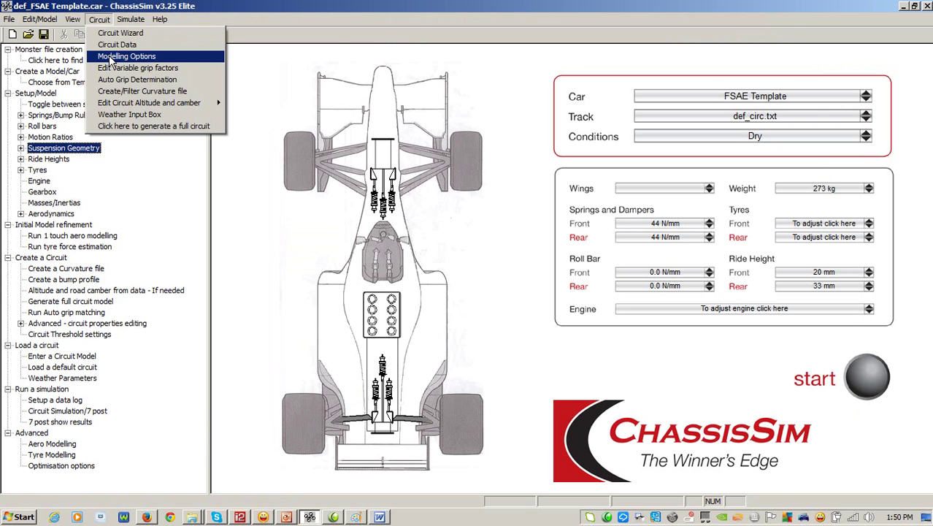
pyautogui.click(111, 58)
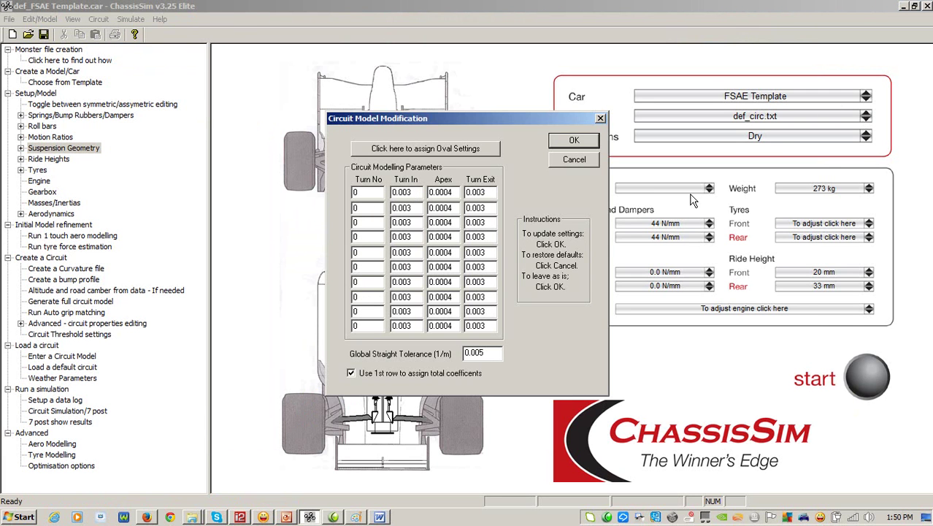
pyautogui.press('BackSpace')
pyautogui.write('8')
pyautogui.press('Tab')
pyautogui.press('Tab')
pyautogui.press('BackSpace')
pyautogui.write('8')
pyautogui.click(500, 355)
pyautogui.press('BackSpace')
pyautogui.write('8')
pyautogui.click(576, 141)
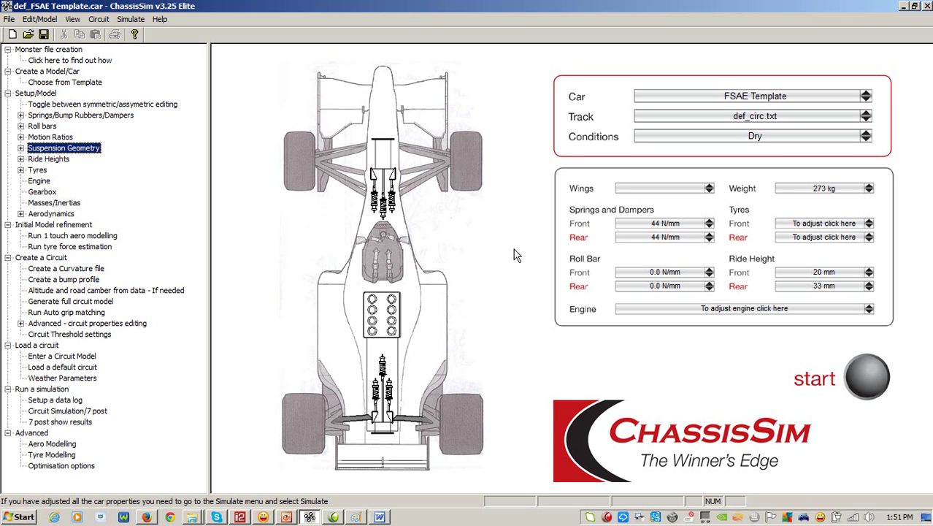
# - Load def_FSAE_example.car from Seminar\Dans Vehicle Dynamics Corner\ChassisSim for FSAE\Demo Files
pyautogui.click(27, 34)
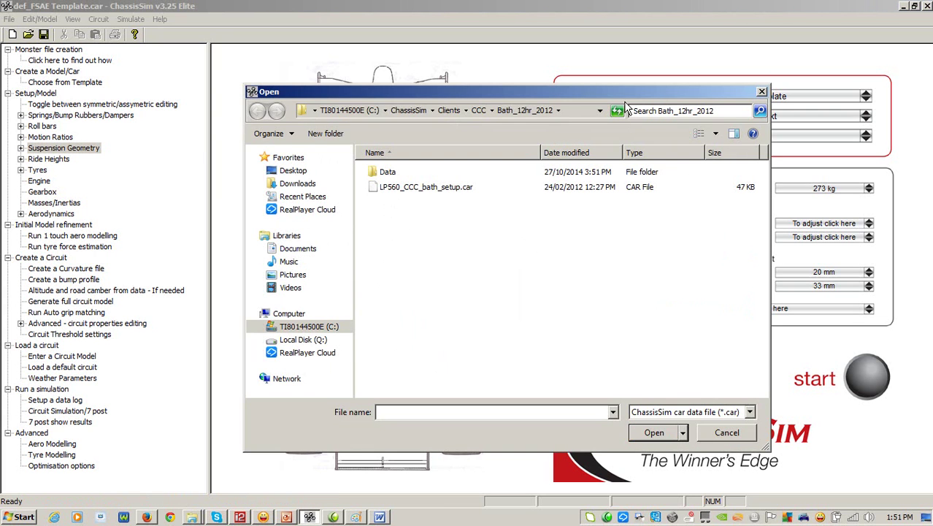
pyautogui.click(411, 112)
pyautogui.moveTo(764, 189); pyautogui.dragTo(764, 361)
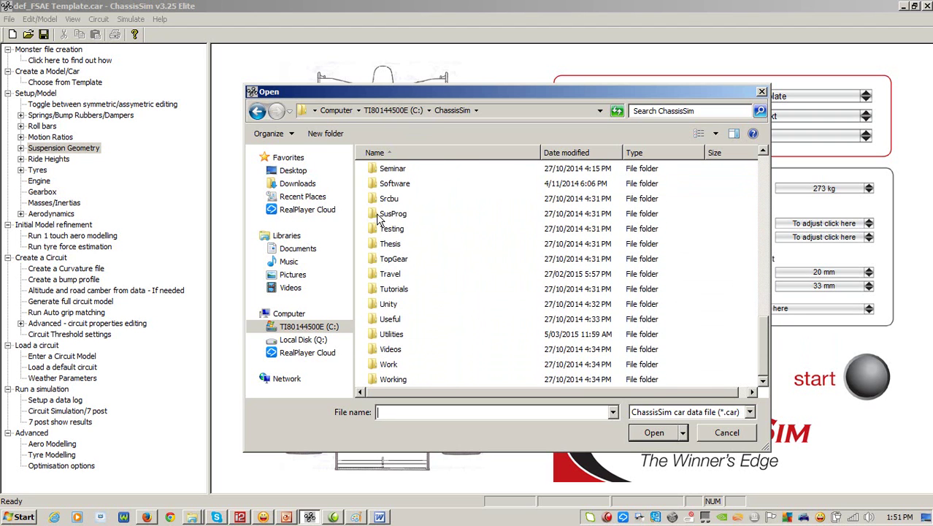
pyautogui.doubleClick(395, 176)
pyautogui.doubleClick(498, 252)
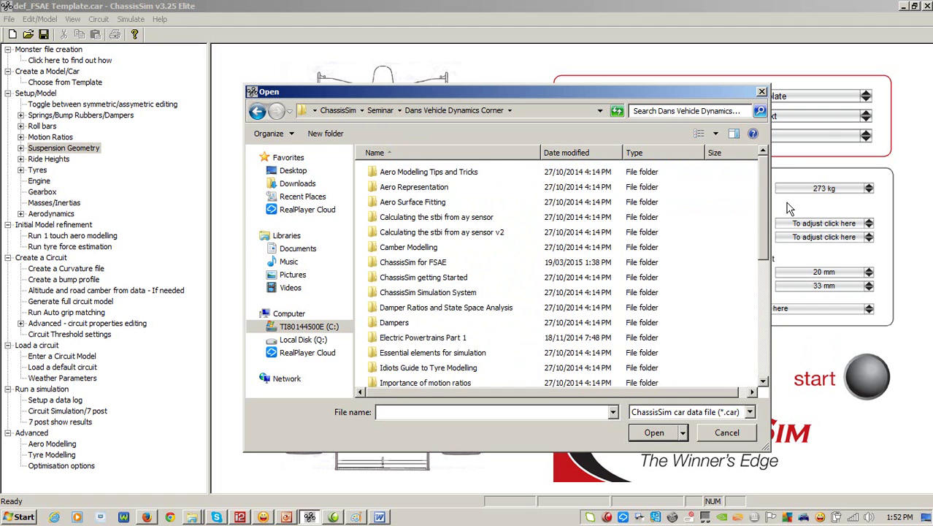
pyautogui.click(431, 264)
pyautogui.doubleClick(430, 264)
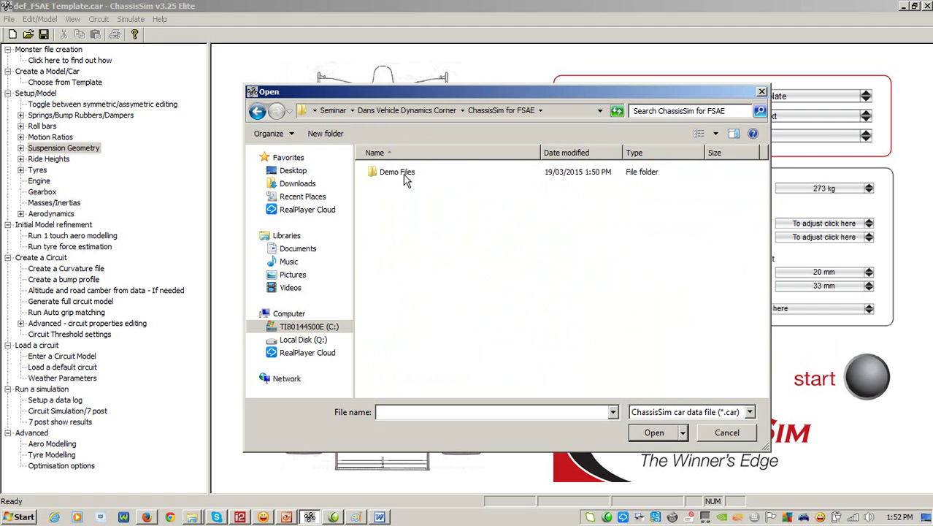
pyautogui.doubleClick(398, 174)
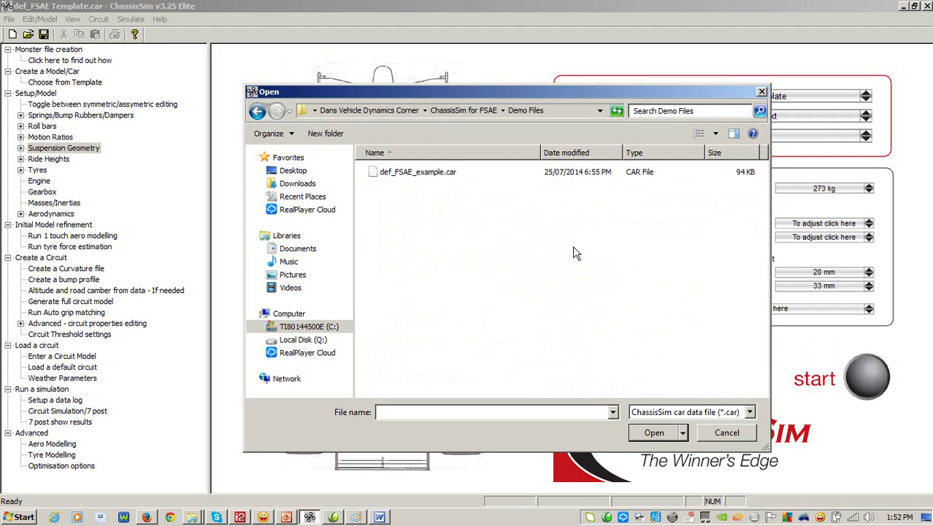
pyautogui.doubleClick(411, 174)
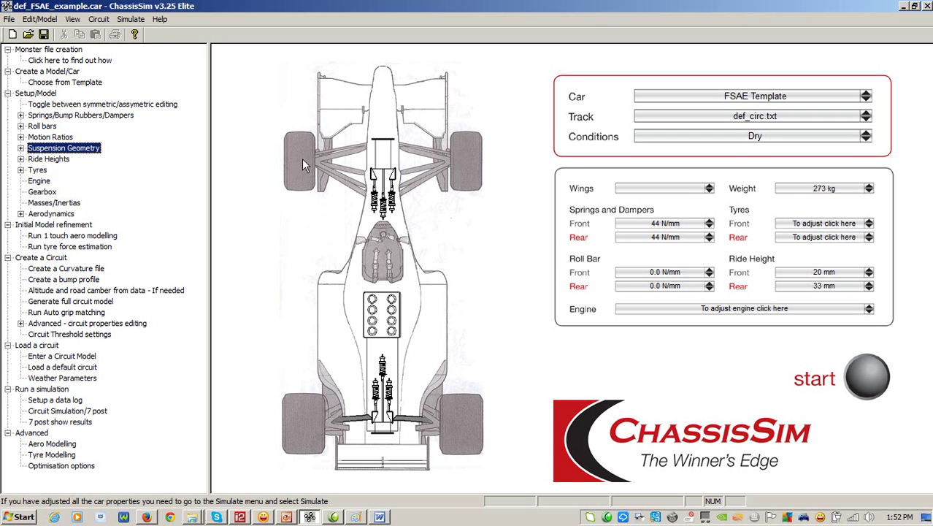
# - Choose FSAE_MIS_mons_dn.txt as the raw input for a new curvature file
pyautogui.click(99, 21)
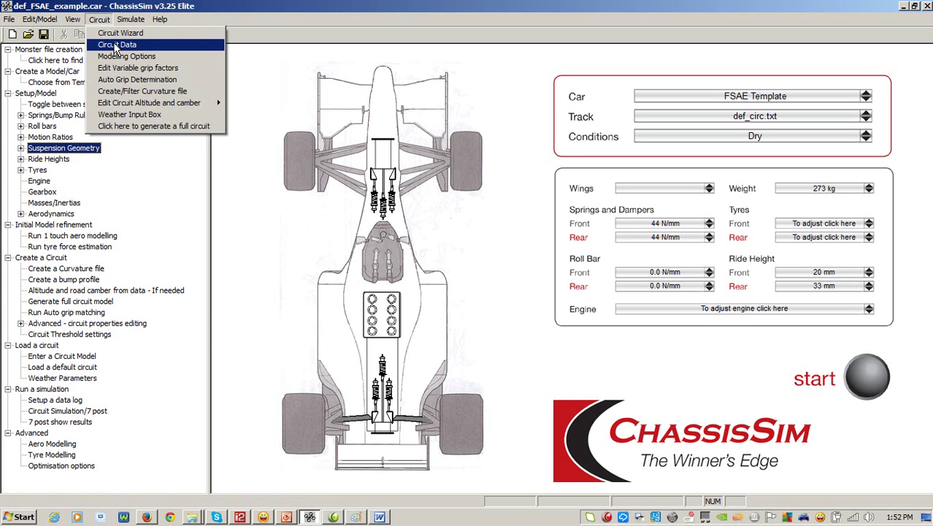
pyautogui.click(152, 94)
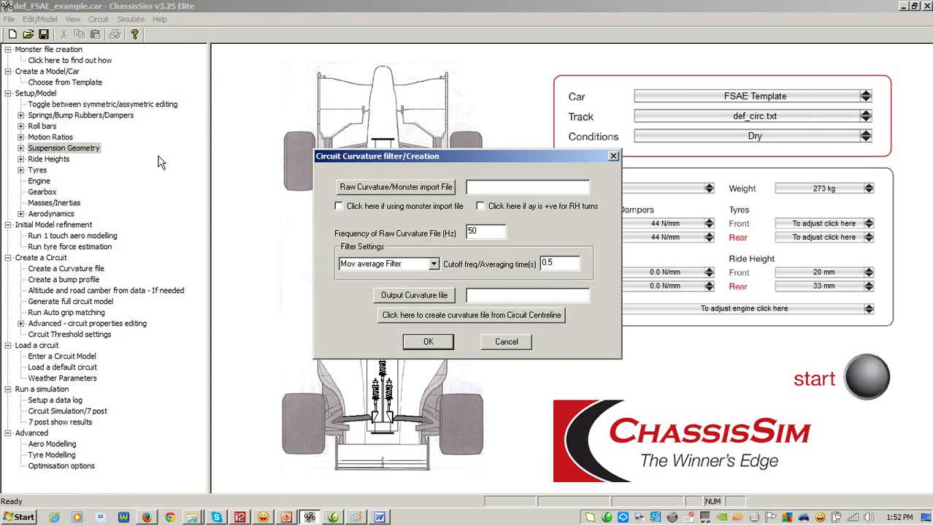
pyautogui.click(406, 187)
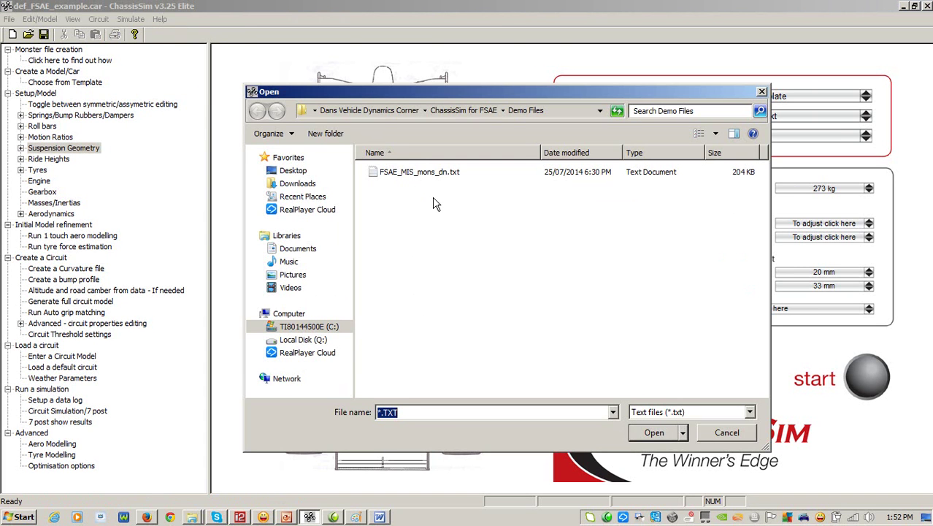
pyautogui.doubleClick(403, 175)
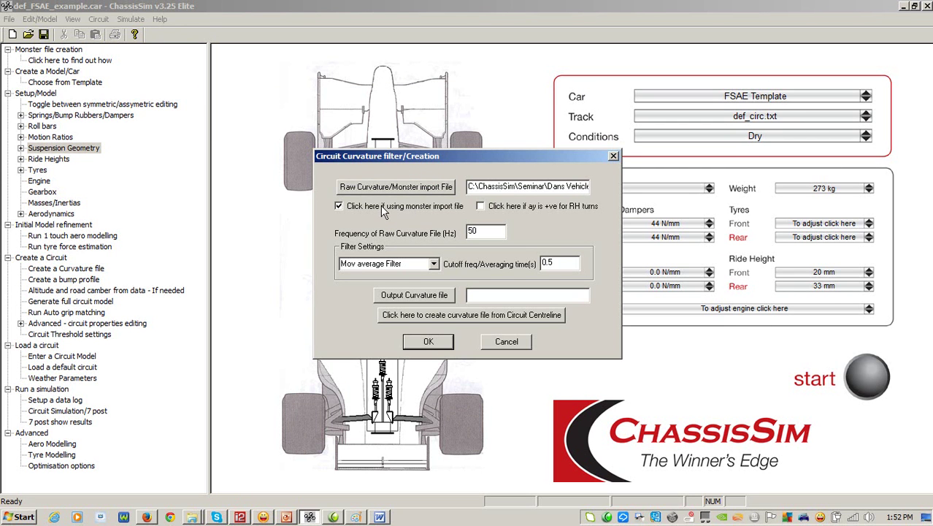
# - Name the output curvature file tr_fsae_example and generate it
pyautogui.click(428, 300)
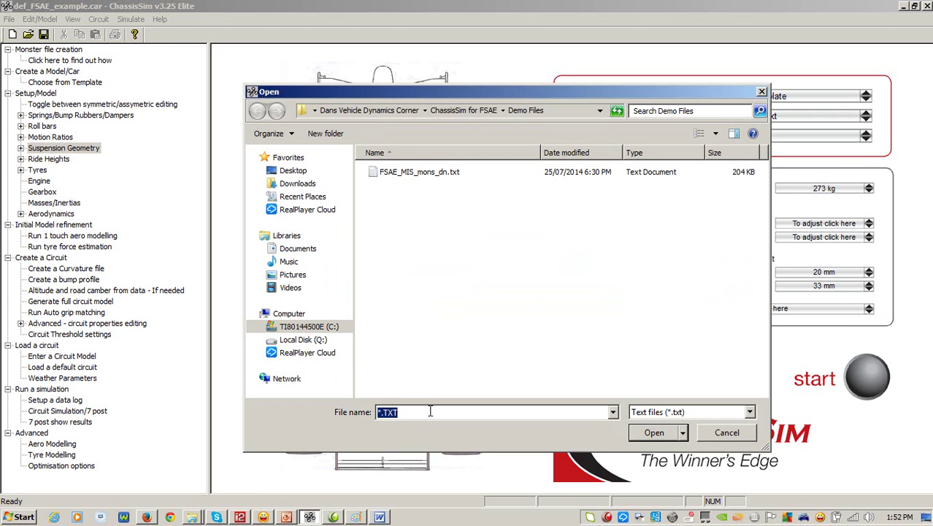
pyautogui.press('BackSpace')
pyautogui.write('tr_fsae_example')
pyautogui.press('Return')
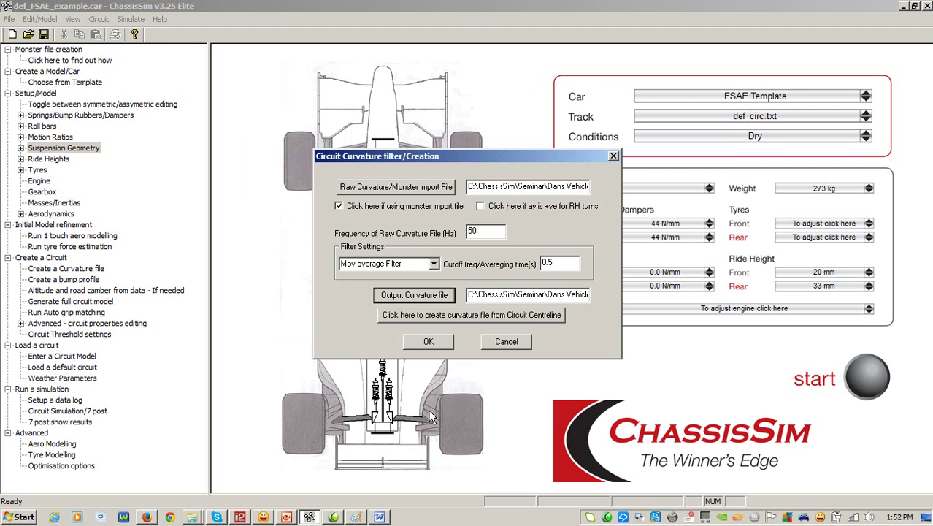
pyautogui.click(428, 343)
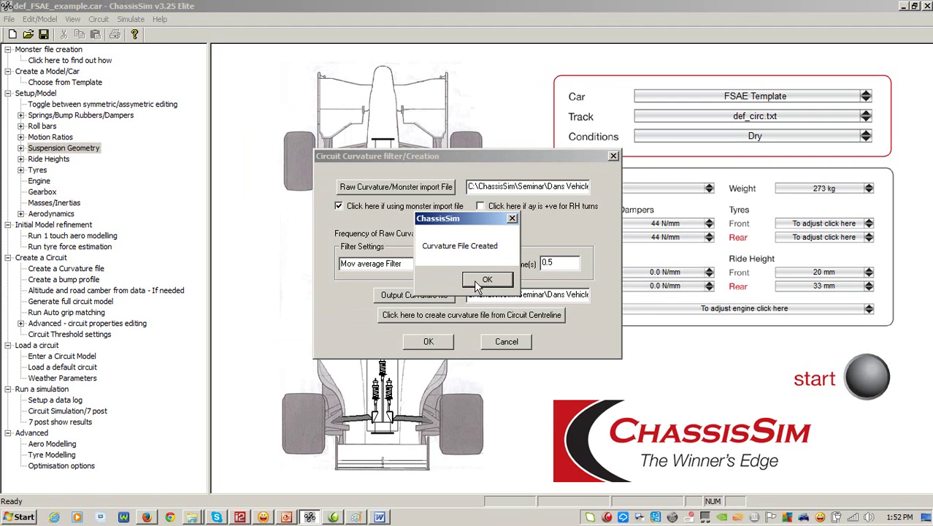
pyautogui.click(477, 280)
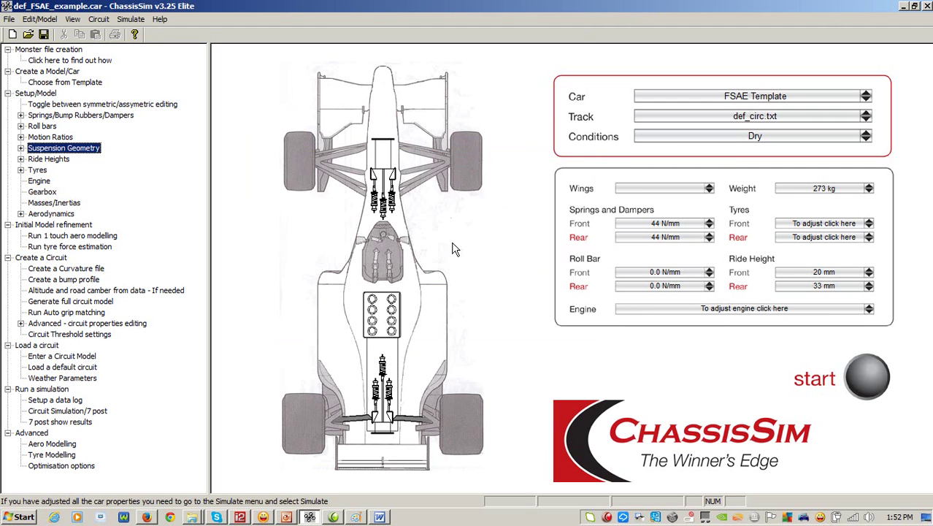
pyautogui.click(102, 20)
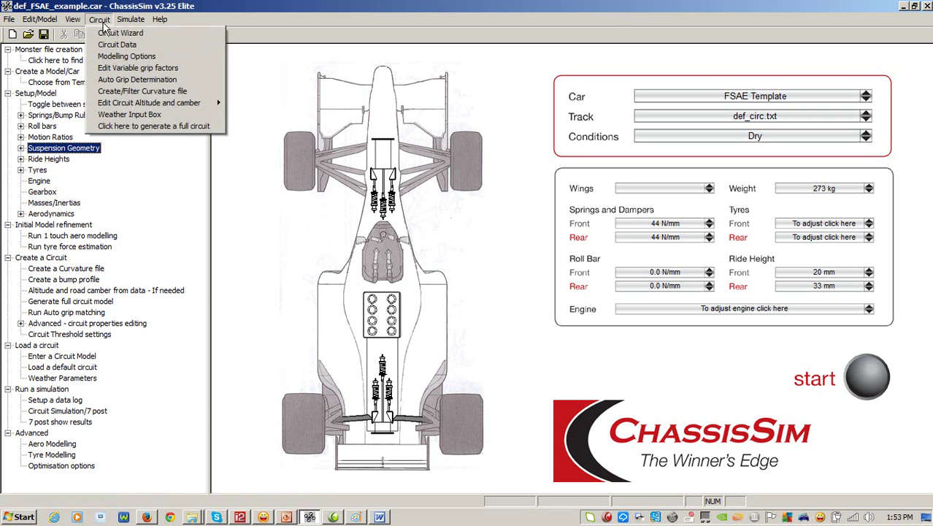
pyautogui.click(141, 67)
pyautogui.click(299, 86)
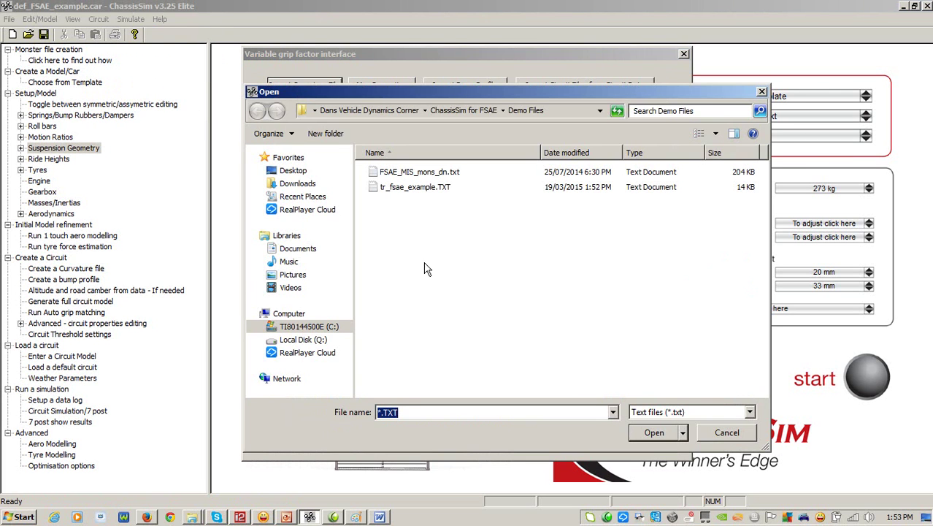
pyautogui.doubleClick(404, 196)
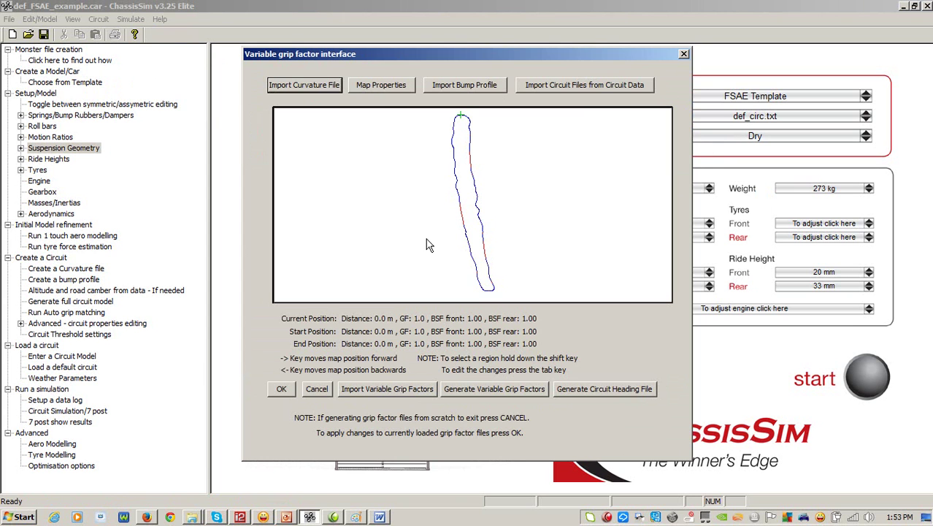
pyautogui.click(317, 388)
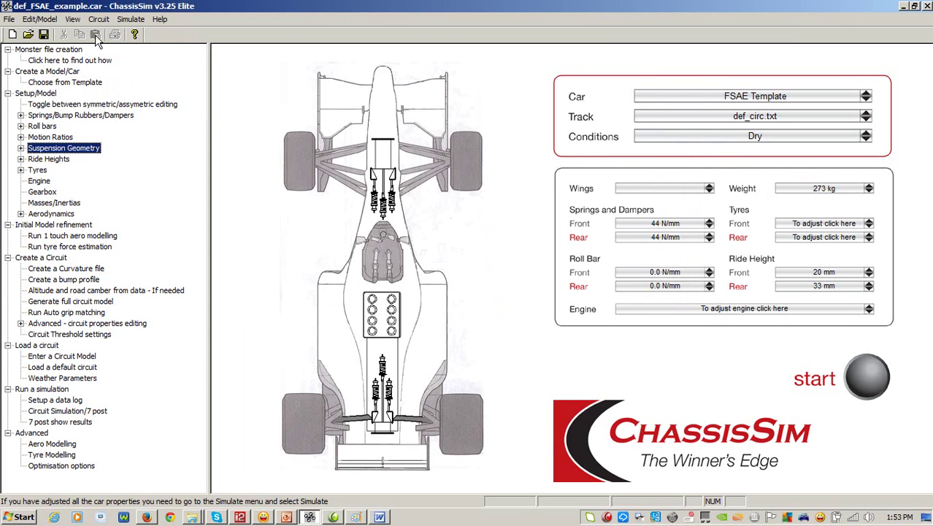
# - Add FSAE_MIS_mons_dn.txt as the monster import file in Bump Profile Modelling
pyautogui.click(131, 19)
pyautogui.moveTo(217, 103)
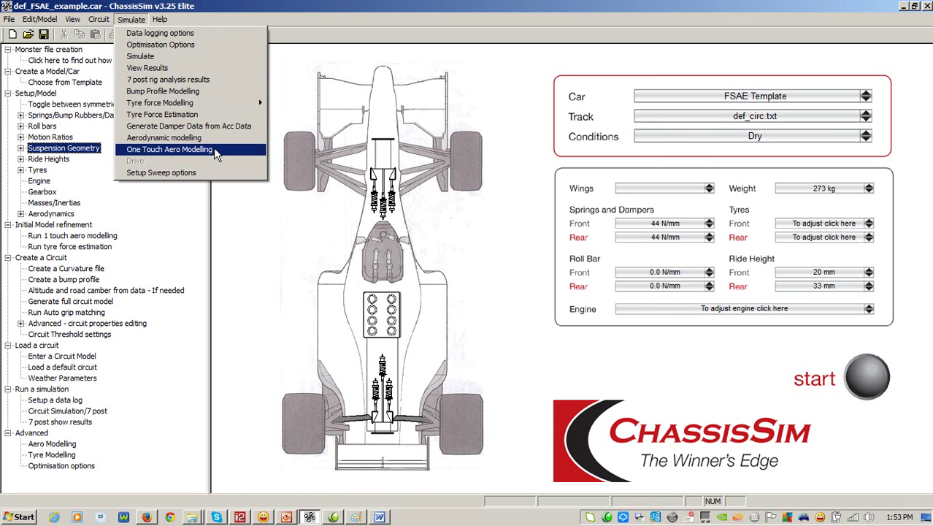
pyautogui.click(218, 92)
pyautogui.click(354, 322)
pyautogui.doubleClick(445, 173)
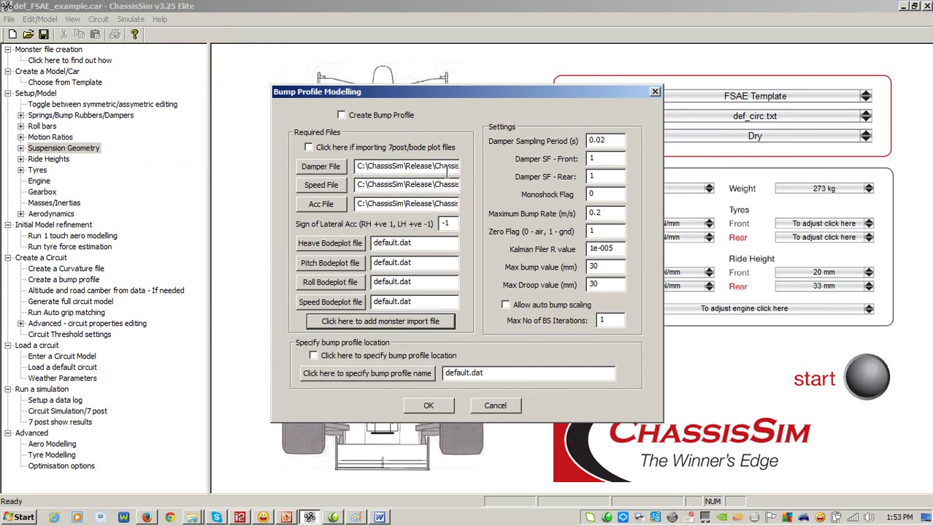
# - Save the bump profile as the .dat file bp_fsae_example
pyautogui.click(355, 373)
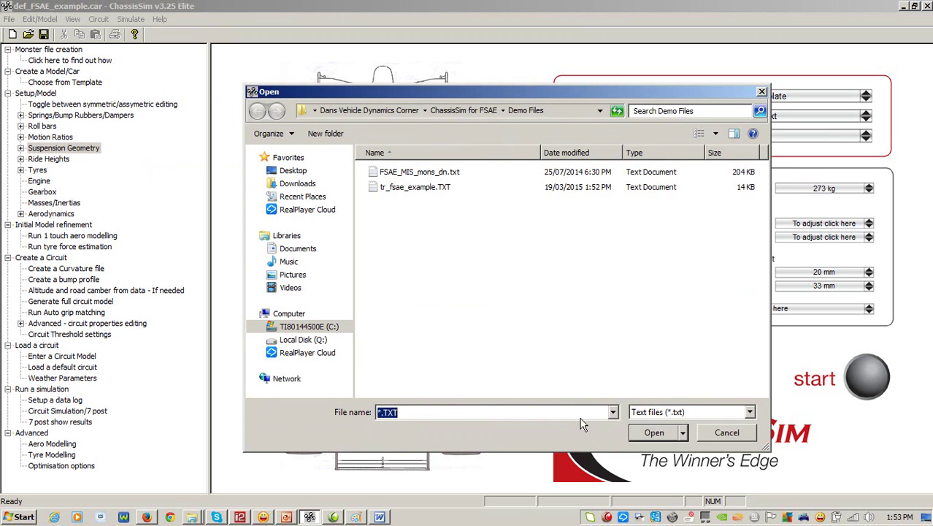
pyautogui.click(652, 414)
pyautogui.click(651, 442)
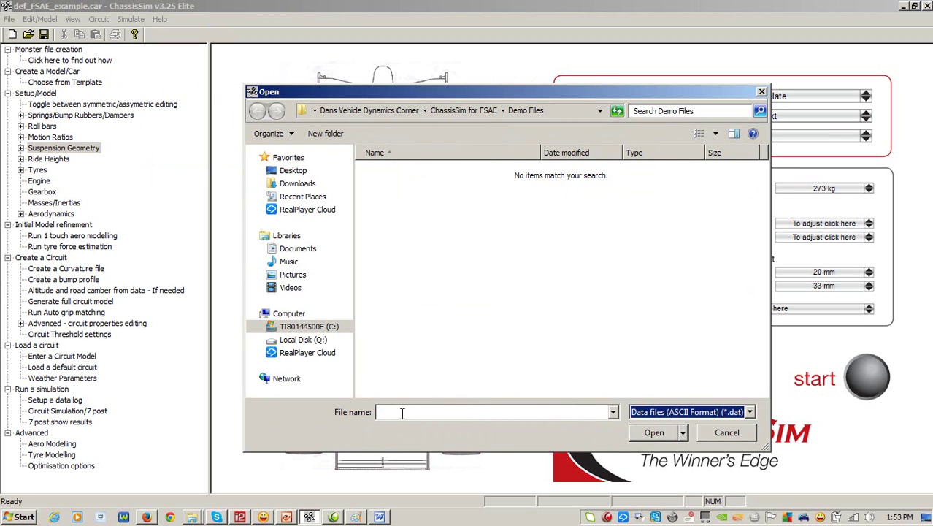
pyautogui.write('bp_fsae_example')
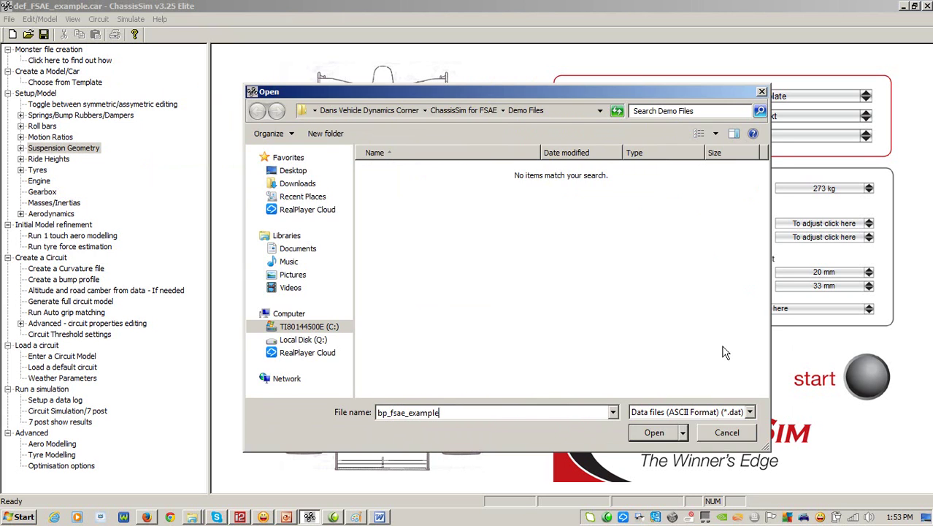
pyautogui.press('Return')
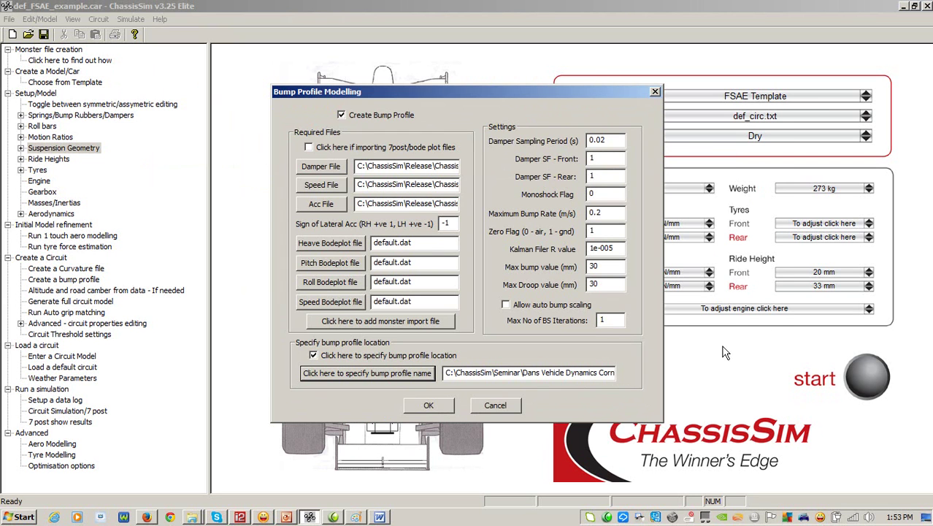
# - Enable auto bump scaling with a 0.3 m/s maximum bump rate and generate the profile
pyautogui.click(569, 306)
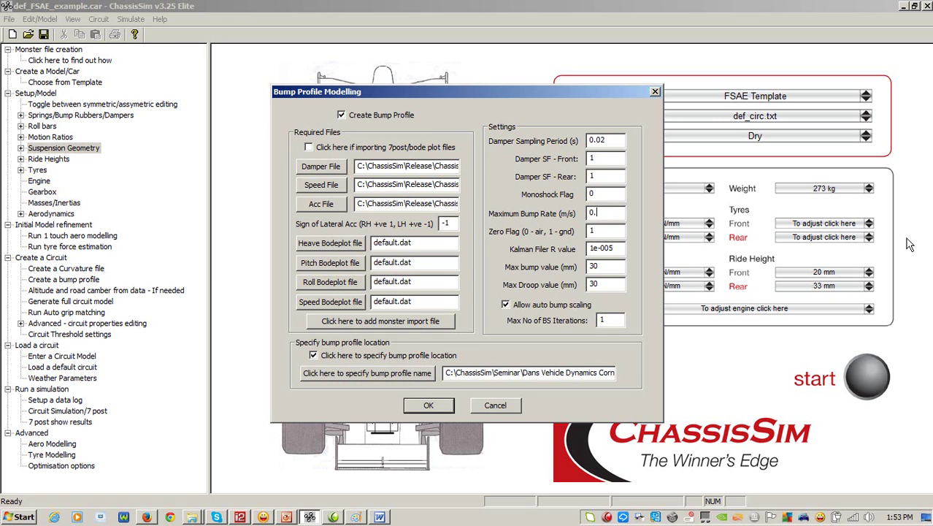
pyautogui.doubleClick(601, 319)
pyautogui.click(424, 408)
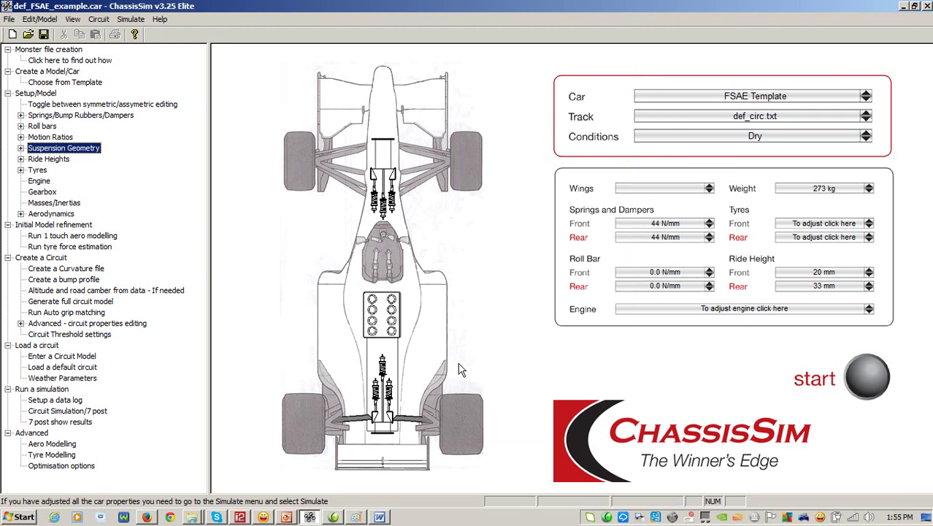
pyautogui.click(194, 517)
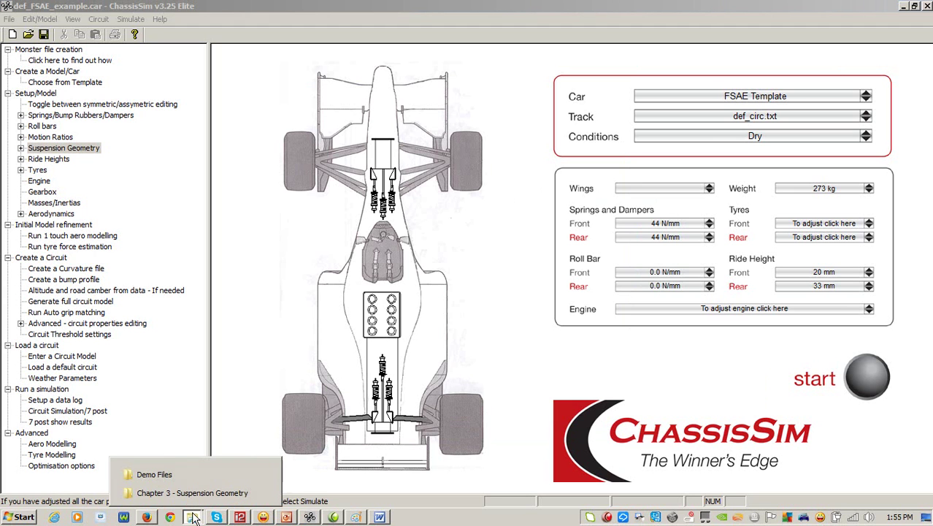
pyautogui.click(189, 474)
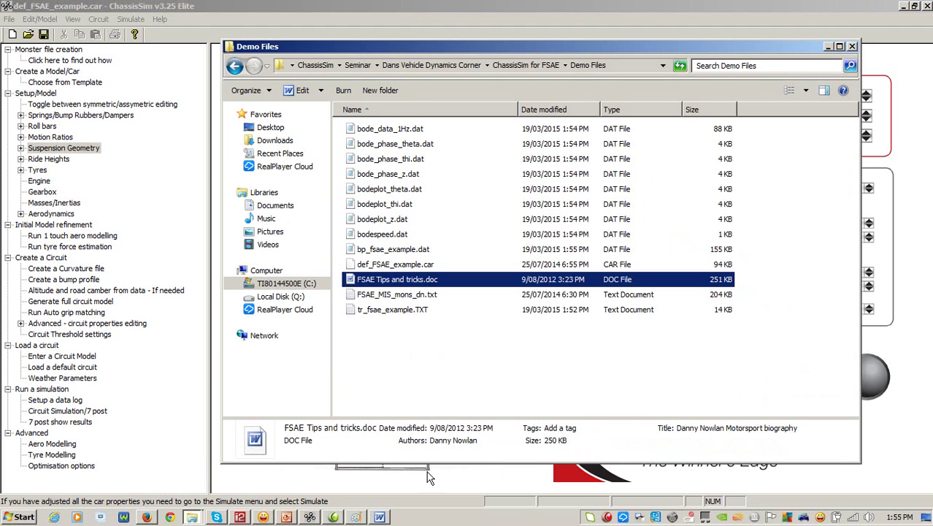
pyautogui.doubleClick(403, 249)
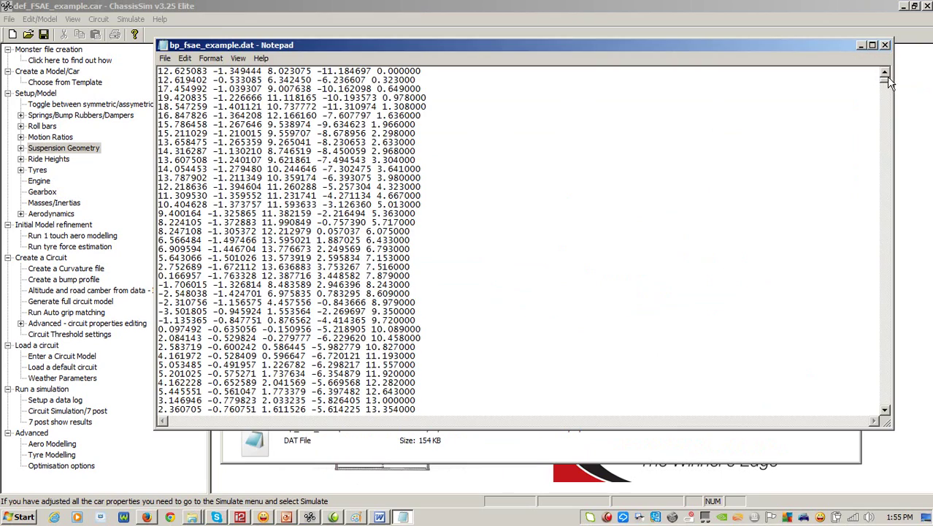
pyautogui.moveTo(887, 85); pyautogui.dragTo(889, 43)
pyautogui.click(885, 45)
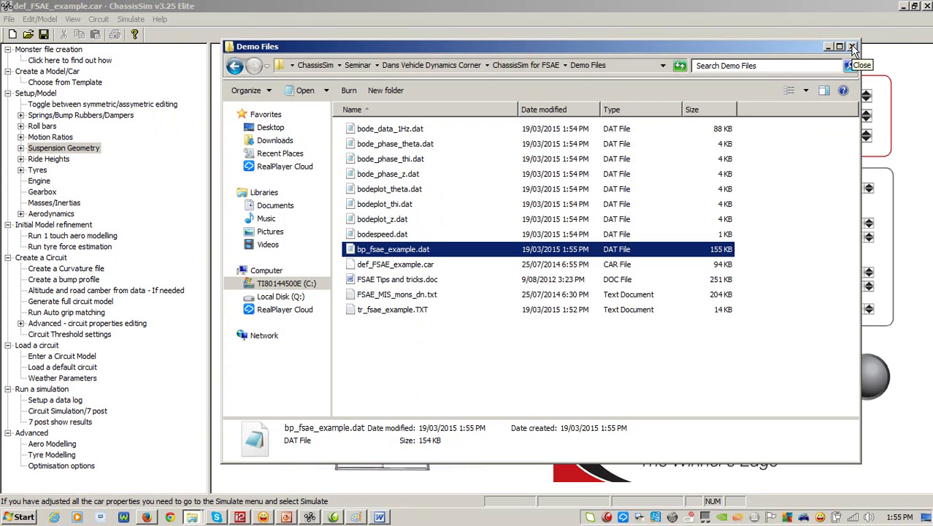
pyautogui.click(853, 49)
# - Set Circuit Data to curvature file tr_fsae_example.TXT and the bp_fsae_example .dat bump profile
pyautogui.click(93, 20)
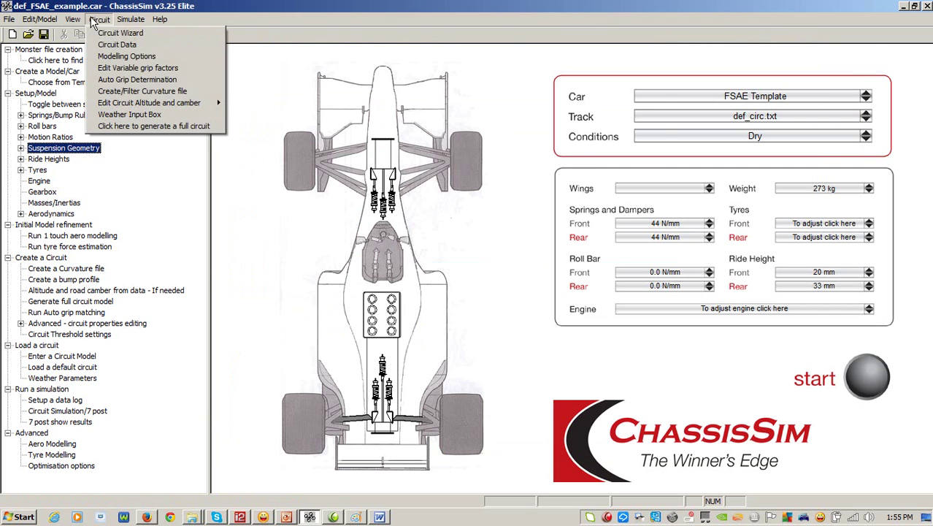
pyautogui.click(109, 45)
pyautogui.click(310, 155)
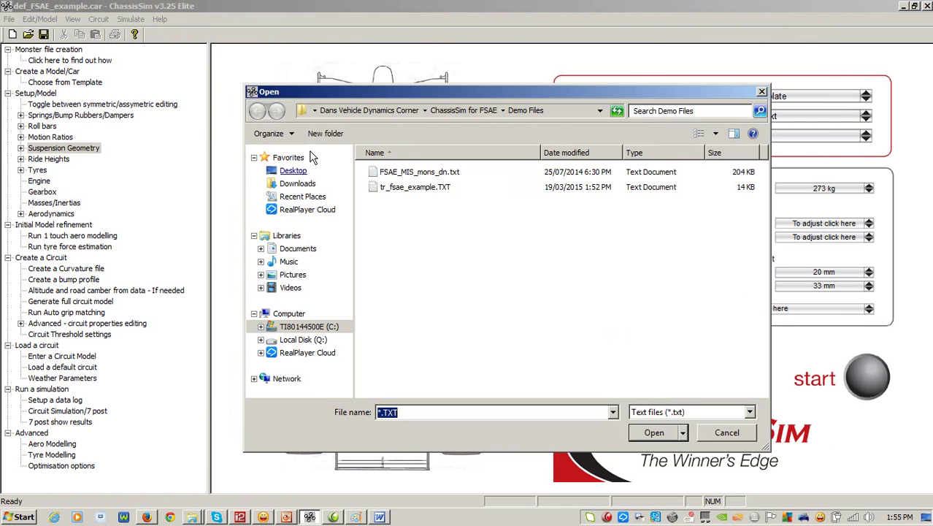
pyautogui.doubleClick(413, 188)
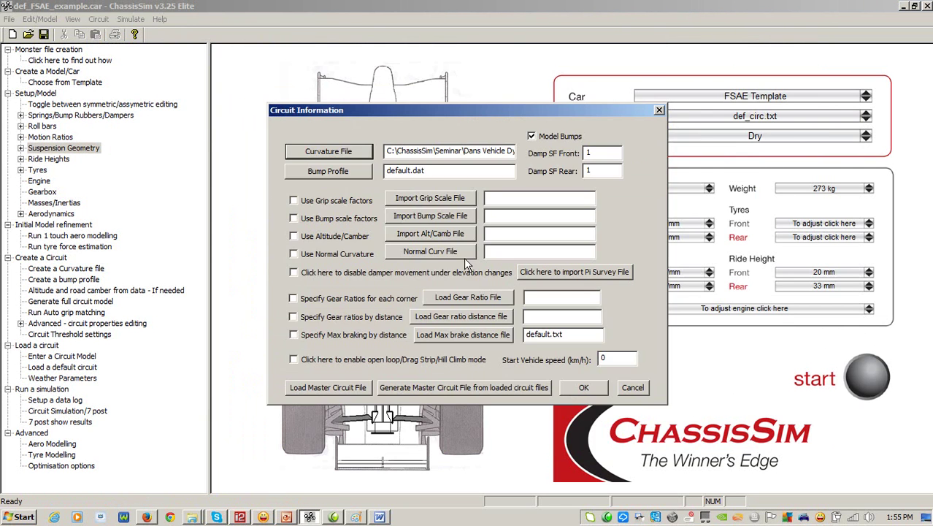
pyautogui.click(329, 175)
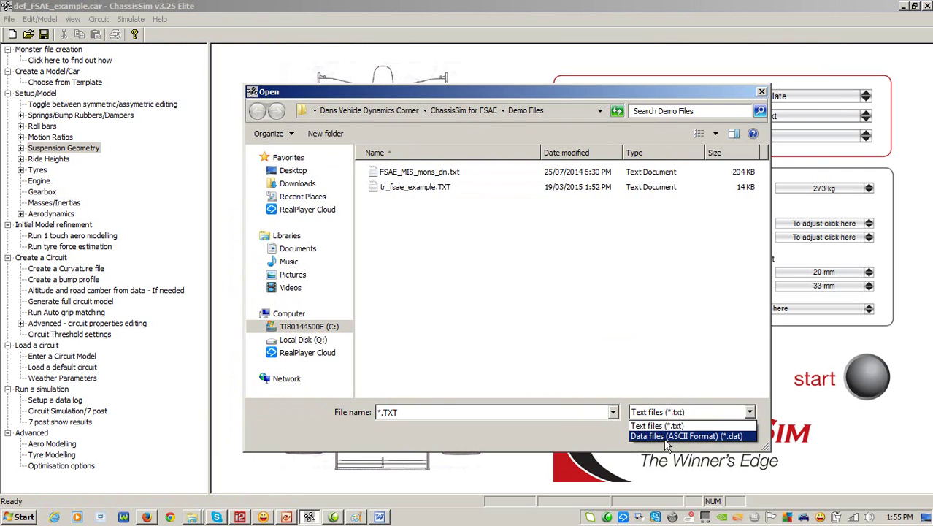
pyautogui.doubleClick(410, 290)
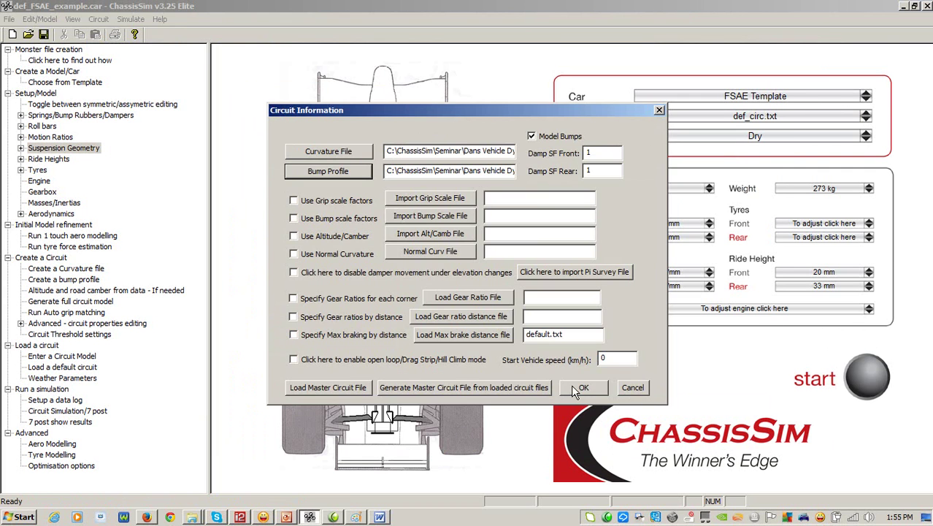
pyautogui.click(574, 392)
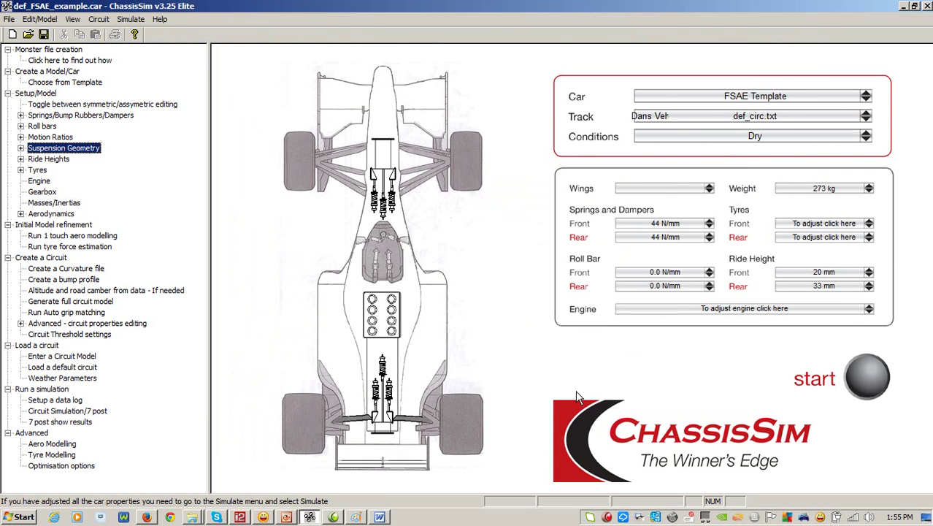
pyautogui.click(136, 20)
# - Enter 1, output platform 4 and the FSAE example circuit name in Data Logging Options
pyautogui.click(155, 33)
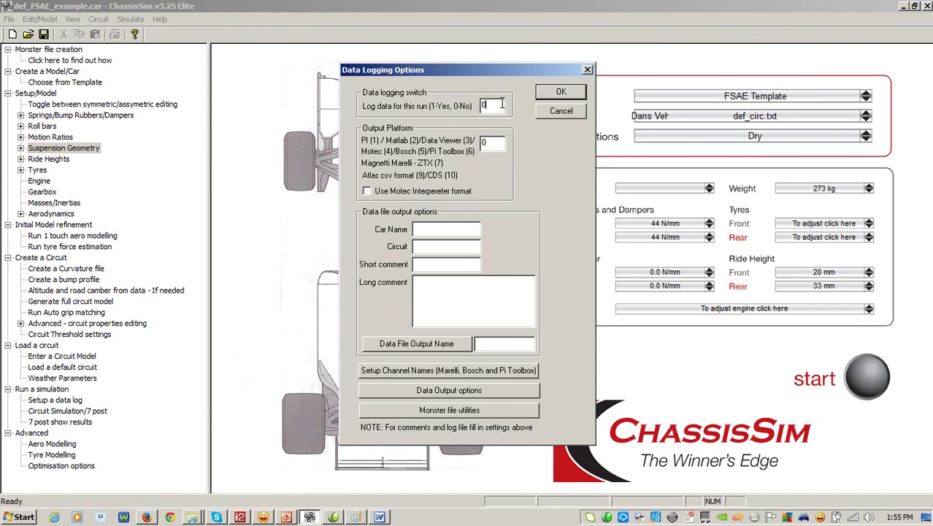
pyautogui.write('1')
pyautogui.press('Tab')
pyautogui.write('4')
pyautogui.write('FSA')
pyautogui.write('E exampl')
pyautogui.write('FSAE')
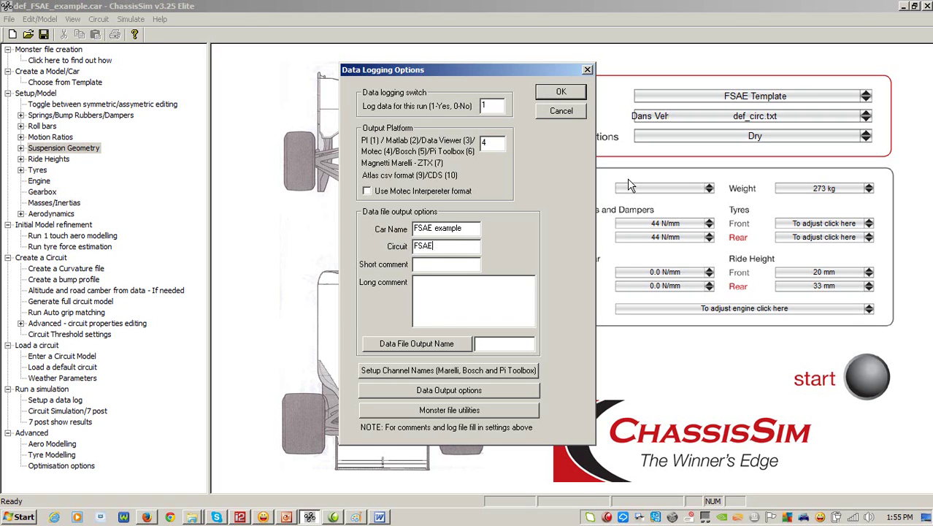
pyautogui.write(' circ')
pyautogui.write('demo')
# - Create a new Data folder inside Demo Files and open it
pyautogui.click(419, 345)
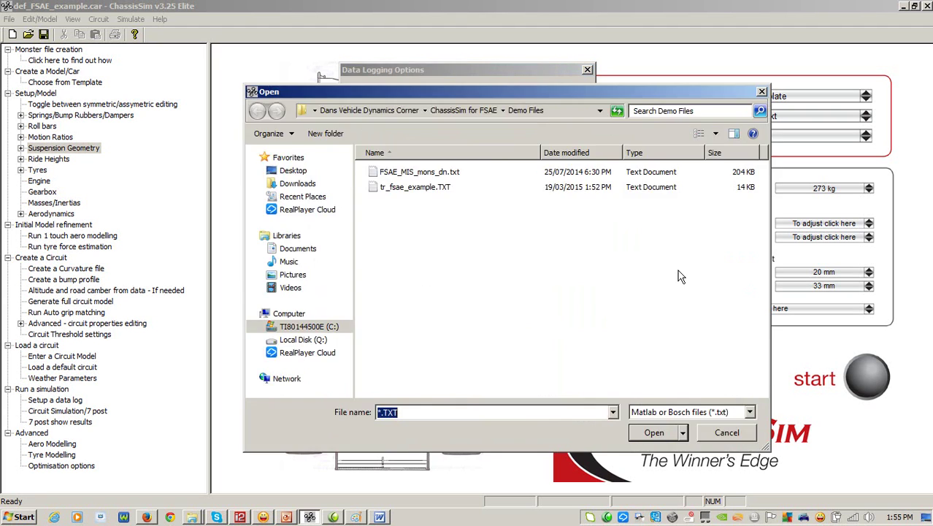
pyautogui.rightClick(496, 259)
pyautogui.moveTo(548, 375)
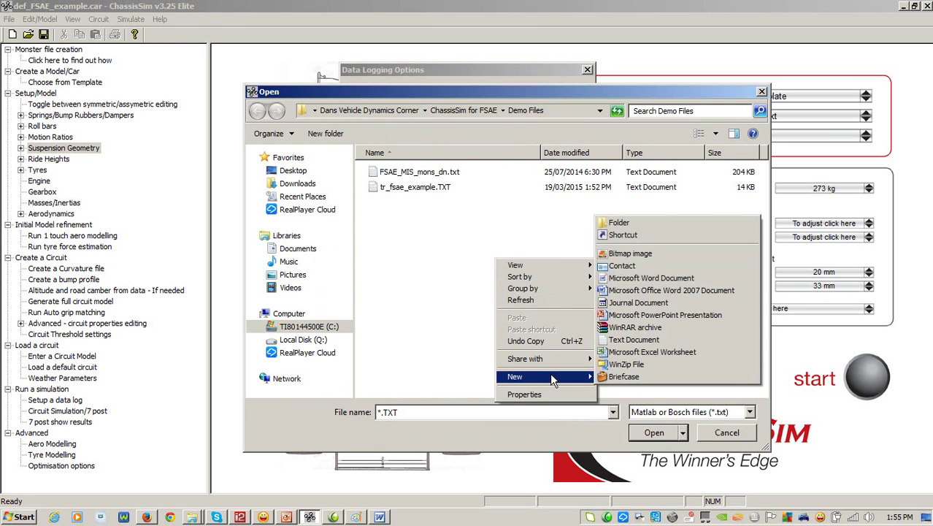
pyautogui.click(650, 221)
pyautogui.write('Data')
pyautogui.press('Return')
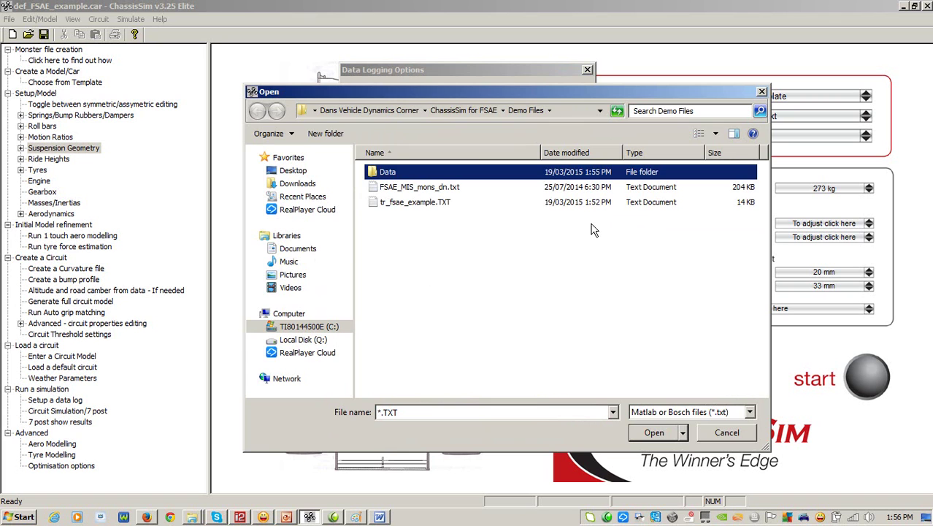
pyautogui.doubleClick(406, 172)
# - Save the log as fsae_example with type Motec log files (*.ld)
pyautogui.click(661, 412)
pyautogui.click(678, 446)
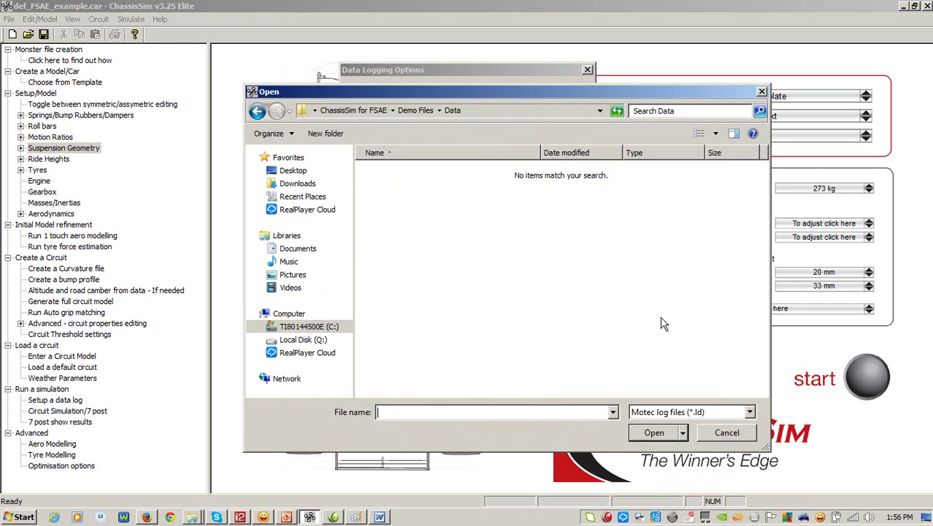
pyautogui.write('fsae_example')
pyautogui.press('Return')
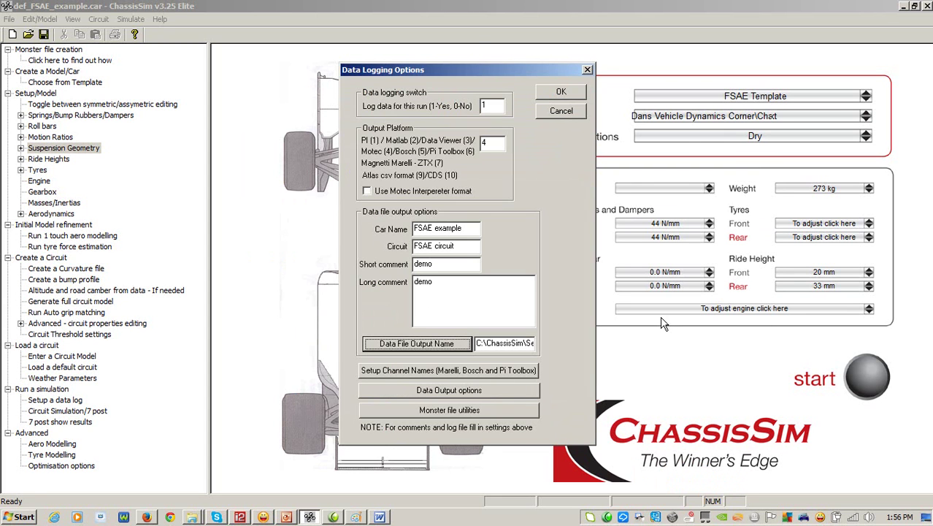
# - Run the FSAE lap simulation with data export, reaching a 65.630 lap time and completed file conversion
pyautogui.click(560, 92)
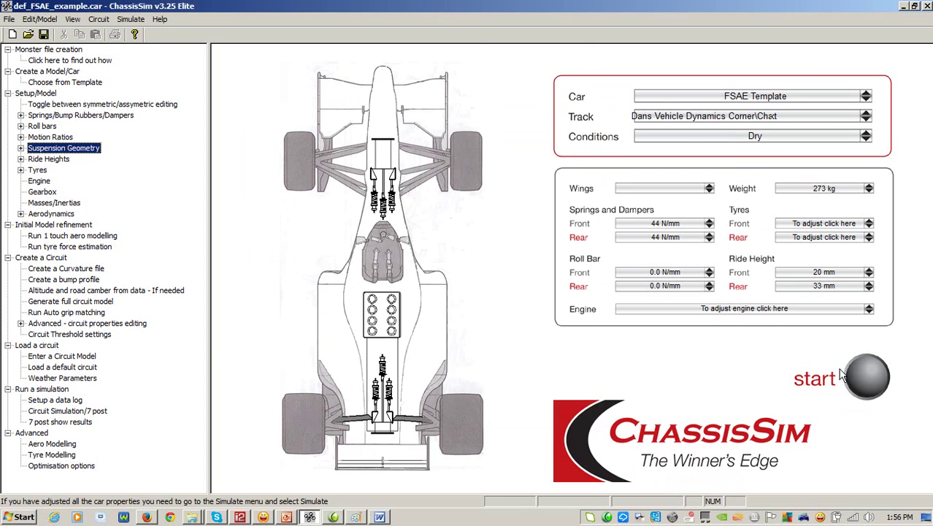
pyautogui.click(867, 378)
pyautogui.click(499, 132)
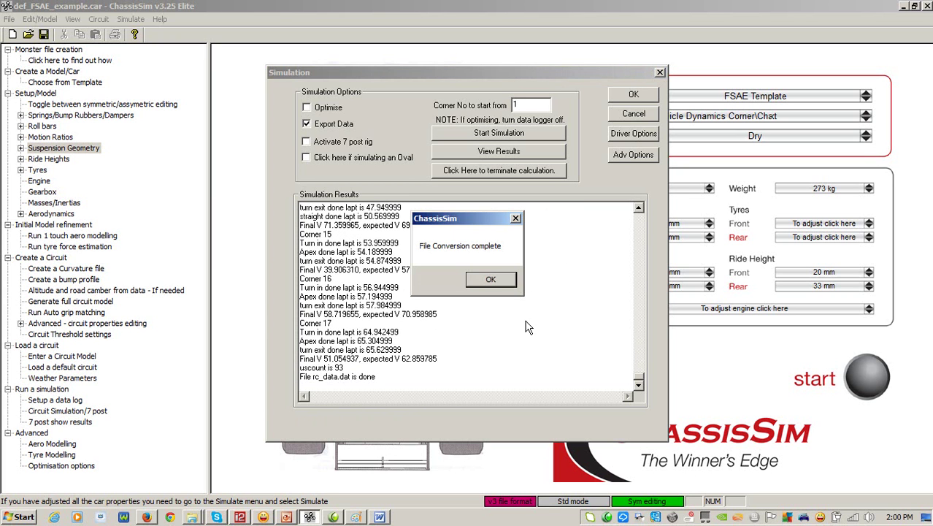
pyautogui.click(494, 282)
# - Close all log files currently loaded in MoTeC i2 Pro
pyautogui.click(242, 517)
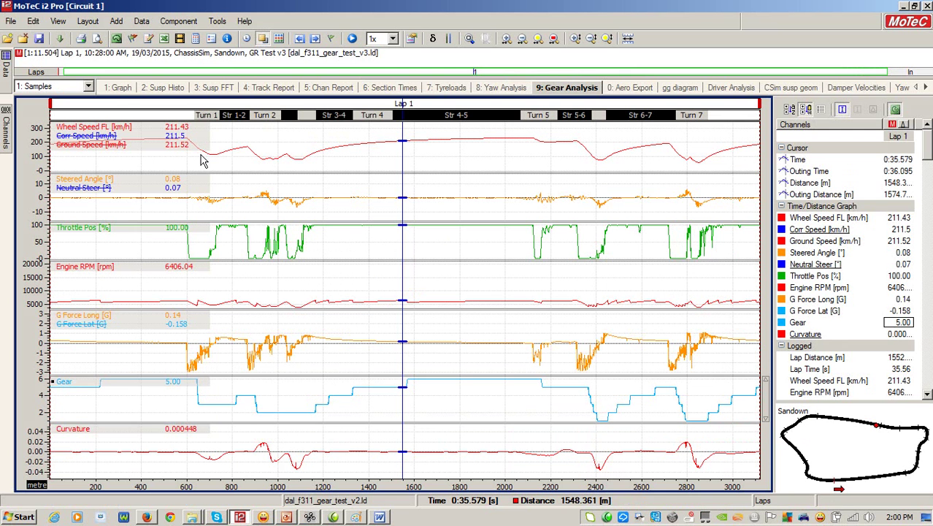
pyautogui.click(23, 38)
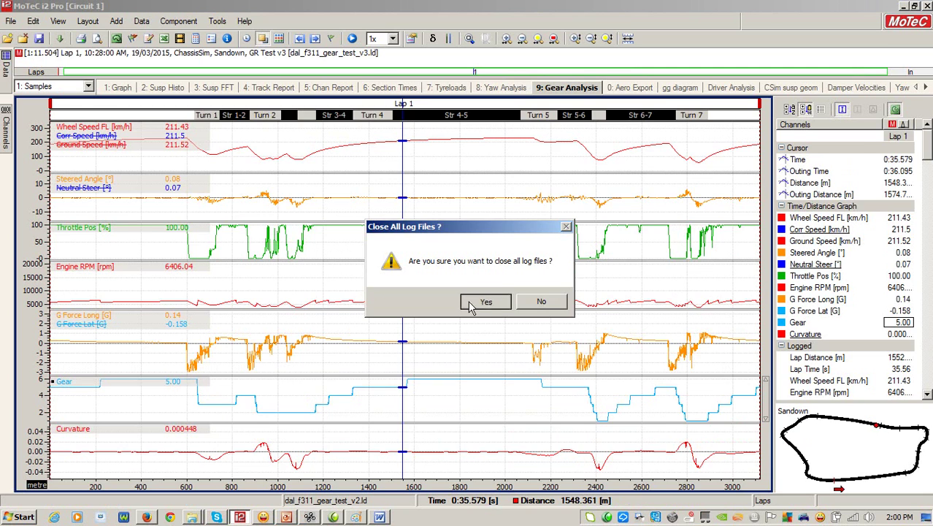
pyautogui.click(471, 303)
# - Open the fsae_example.ld demo log from ChassisSim for FSAE\Demo Files\Data
pyautogui.click(7, 38)
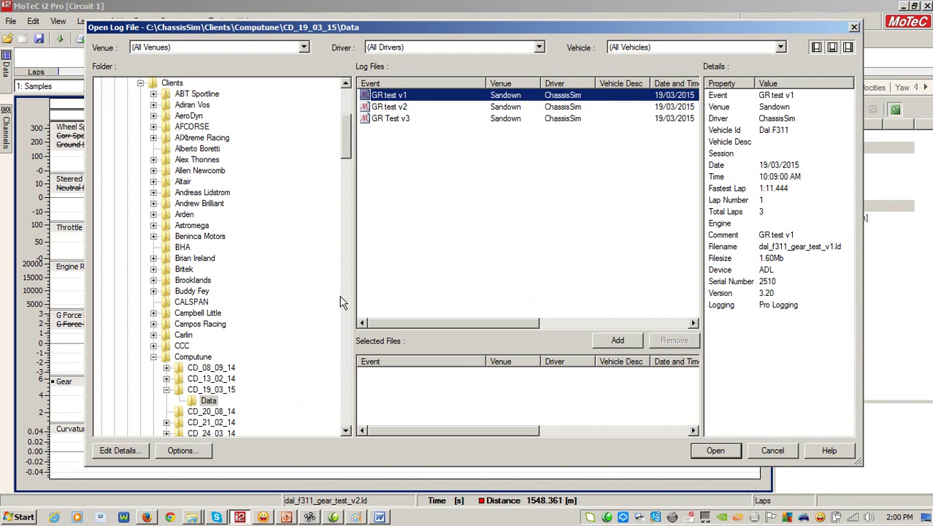
pyautogui.moveTo(347, 151); pyautogui.dragTo(346, 361)
pyautogui.click(153, 247)
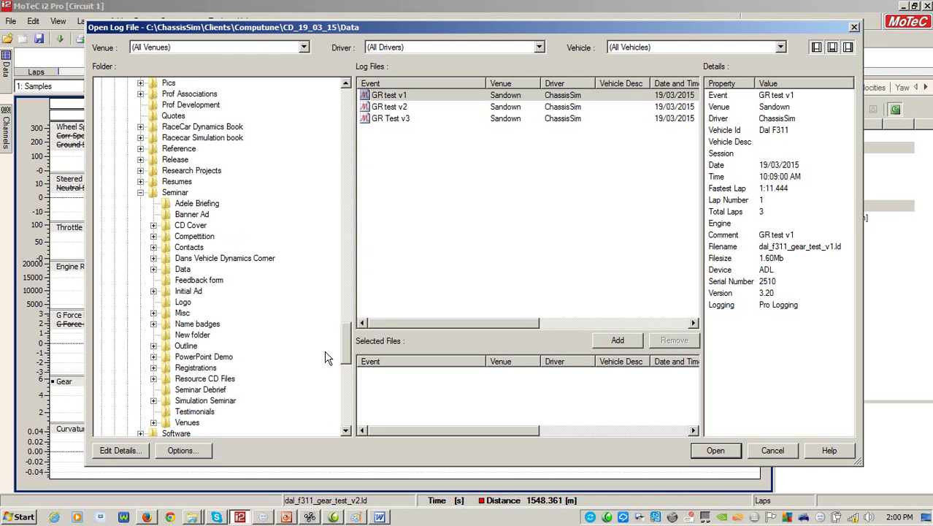
pyautogui.click(153, 261)
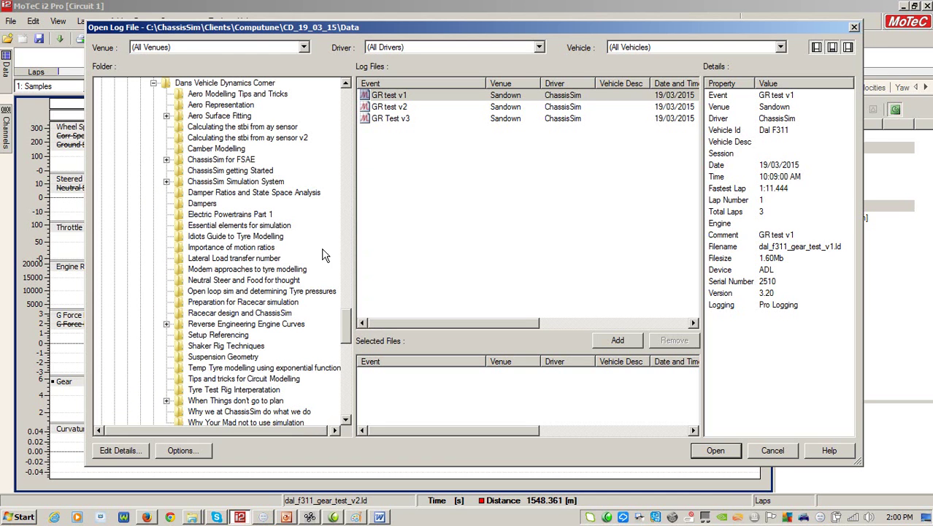
pyautogui.click(167, 160)
pyautogui.click(179, 170)
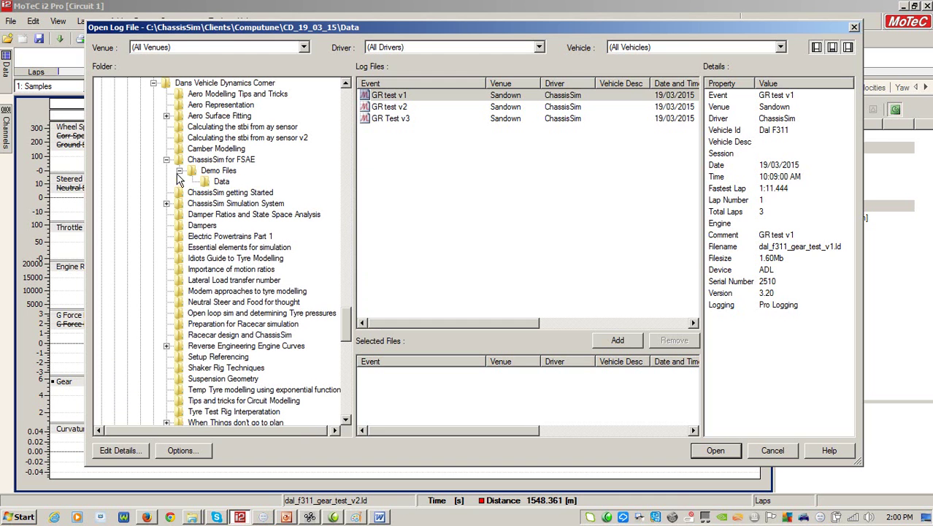
pyautogui.click(221, 181)
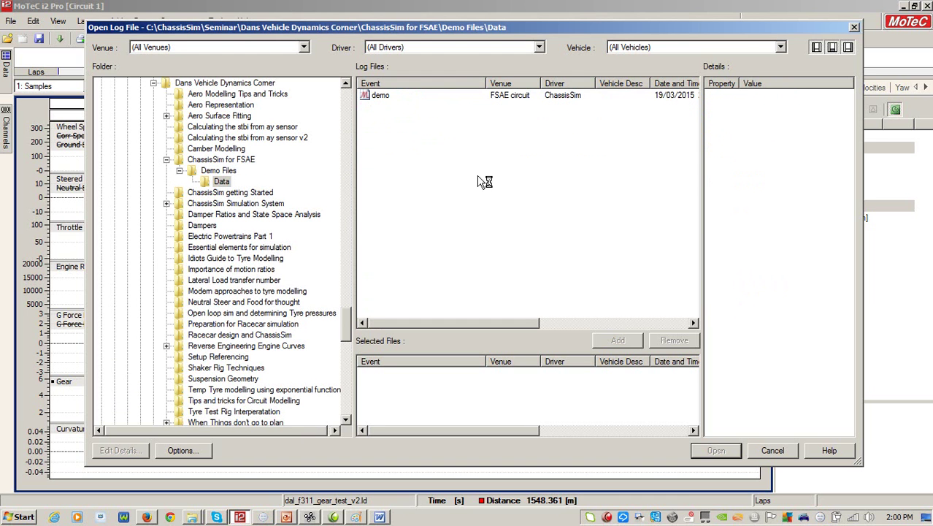
pyautogui.click(384, 96)
pyautogui.click(607, 341)
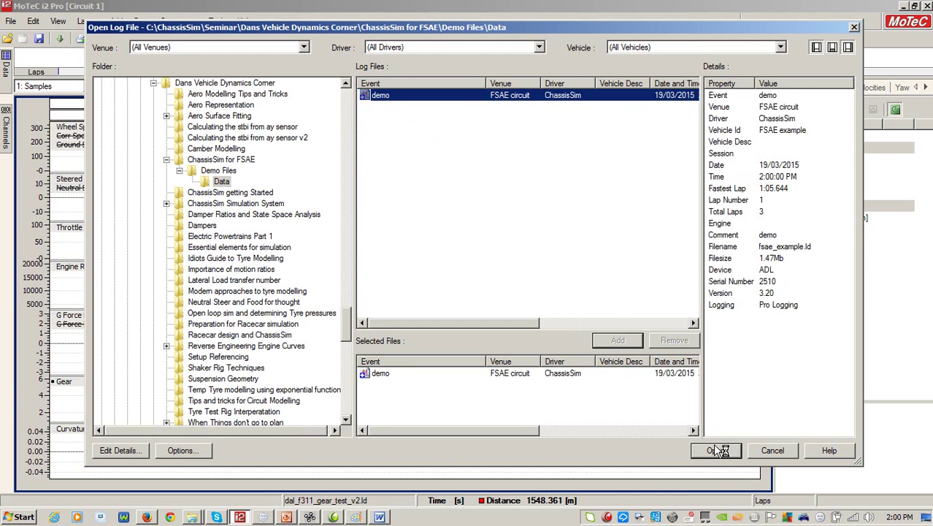
pyautogui.click(715, 449)
# - Move the graph cursor along the demo lap, reading channel values around 530 m
pyautogui.click(188, 208)
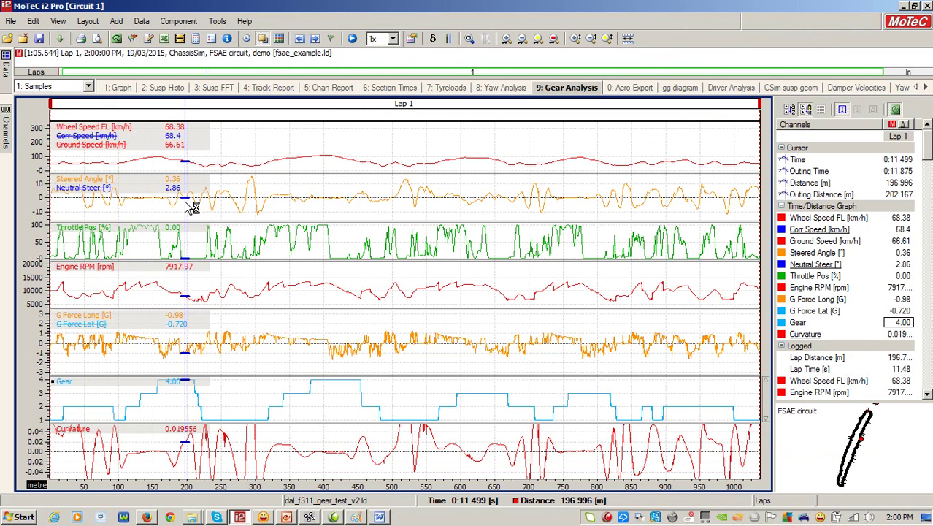
pyautogui.click(361, 204)
pyautogui.click(389, 203)
pyautogui.moveTo(394, 206); pyautogui.dragTo(558, 213)
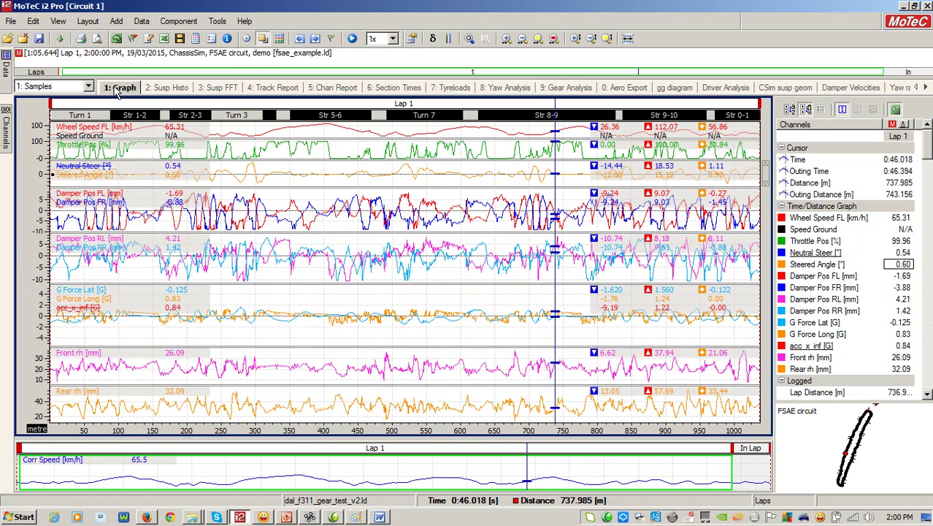
# - Compare the Graph and CSim susp geom worksheets with the cursor near 529 m, ending on Graph
pyautogui.click(117, 88)
pyautogui.moveTo(365, 247); pyautogui.dragTo(569, 259)
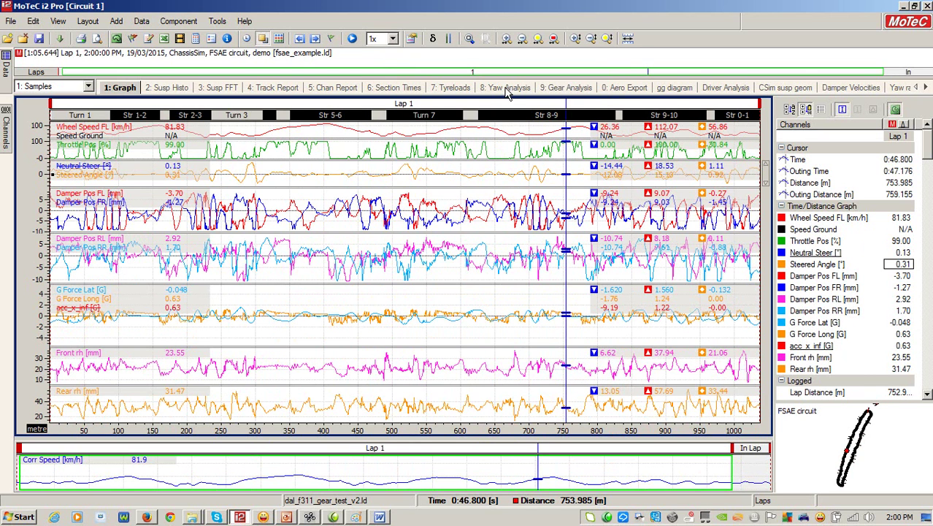
pyautogui.click(780, 92)
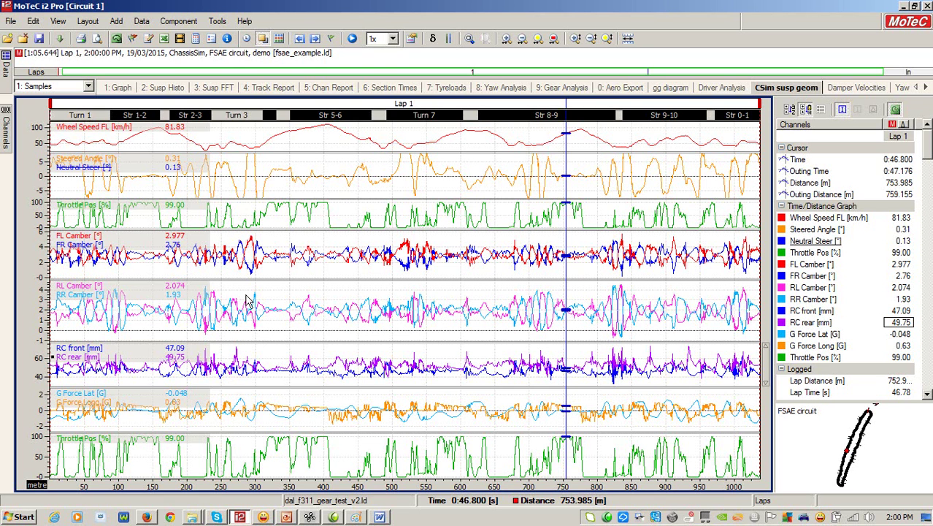
pyautogui.moveTo(246, 295); pyautogui.dragTo(412, 322)
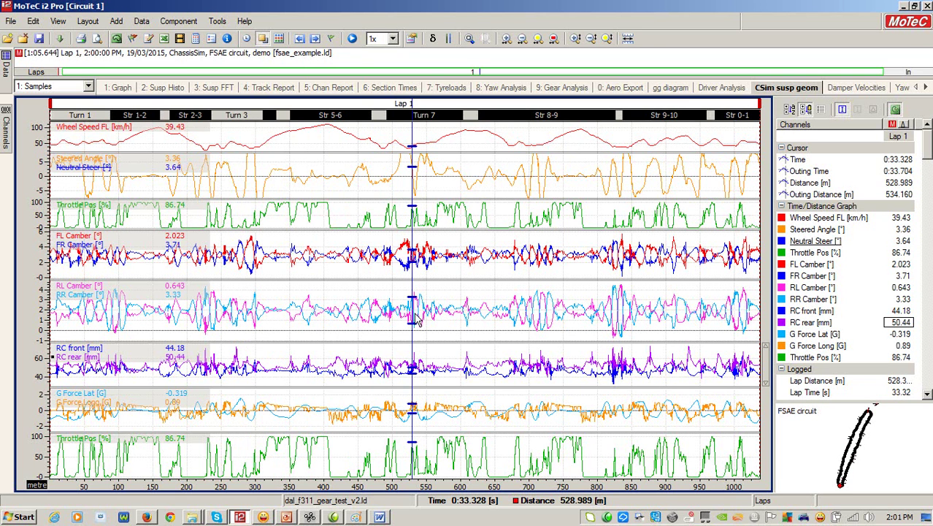
pyautogui.click(119, 87)
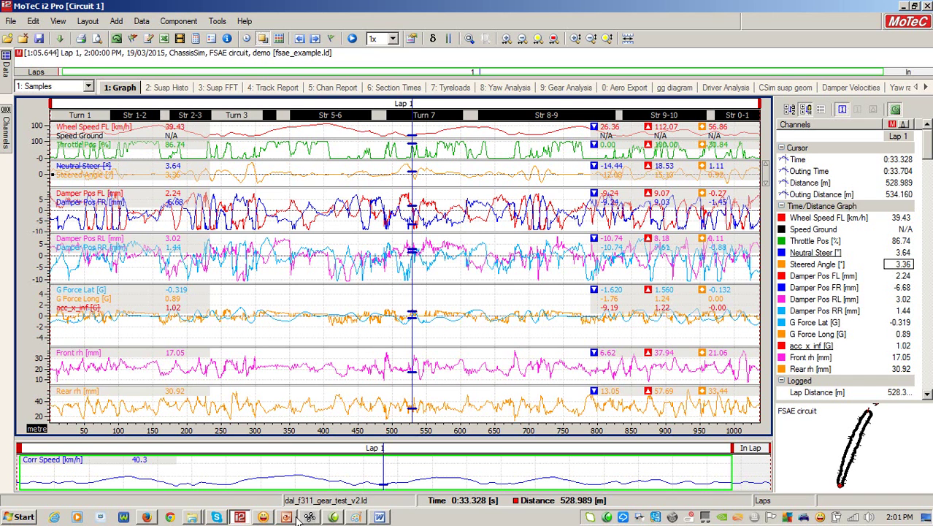
# - Show slide 4 of CSim_for_FSAE.ppt in PowerPoint, then bring Firefox forward
pyautogui.moveTo(287, 517)
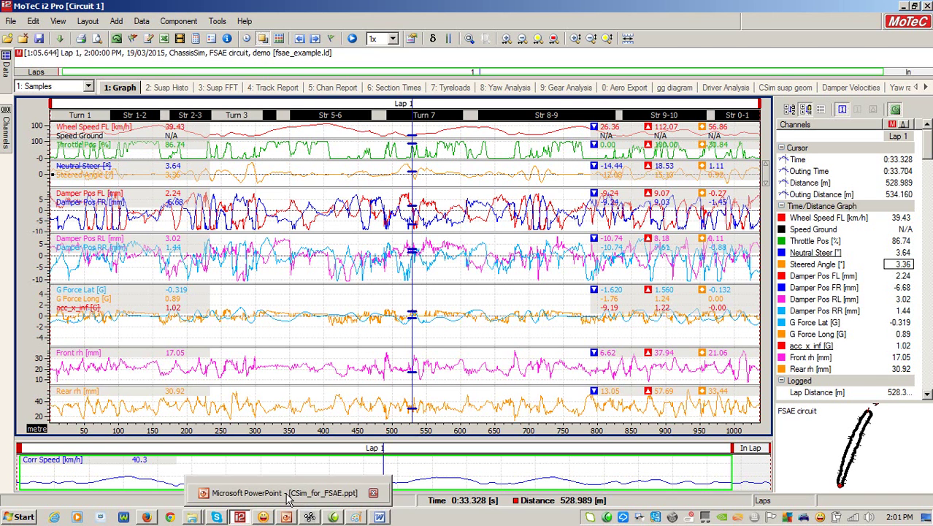
pyautogui.click(287, 497)
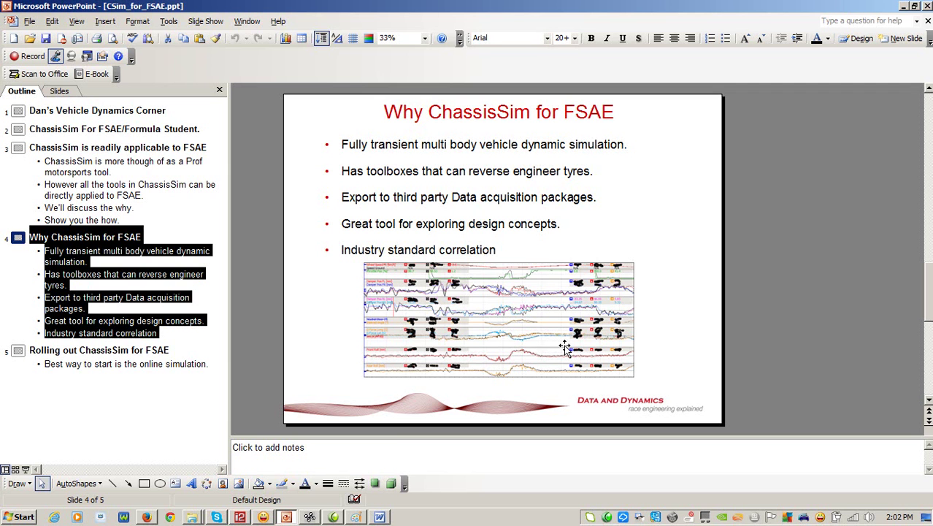
pyautogui.click(148, 517)
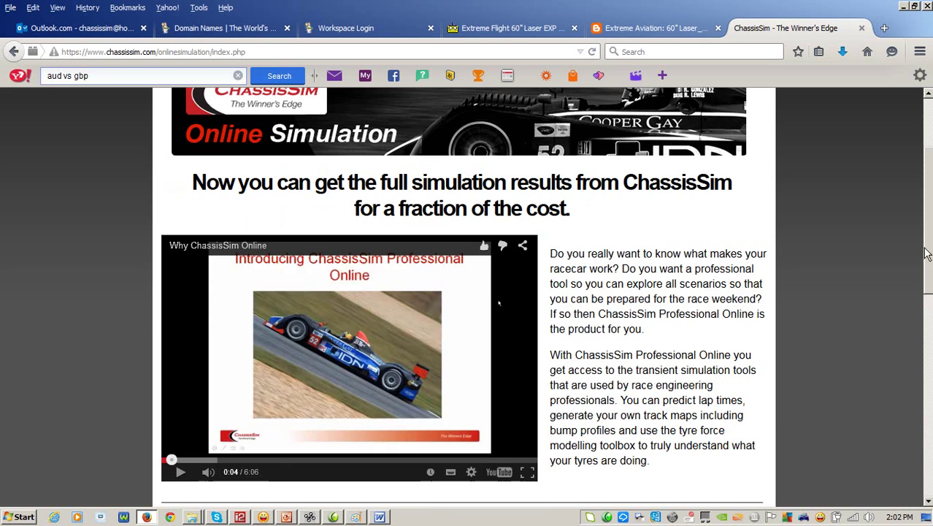
# - Scroll up to the page banner, then down to the login box and New User Sign Up form
pyautogui.scroll(3, 928, 248)
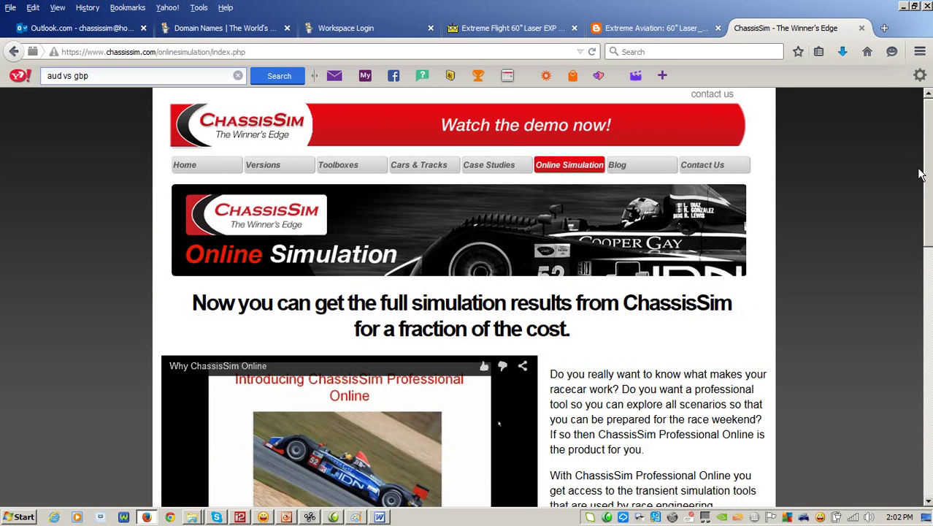
pyautogui.scroll(-5, 500, 391)
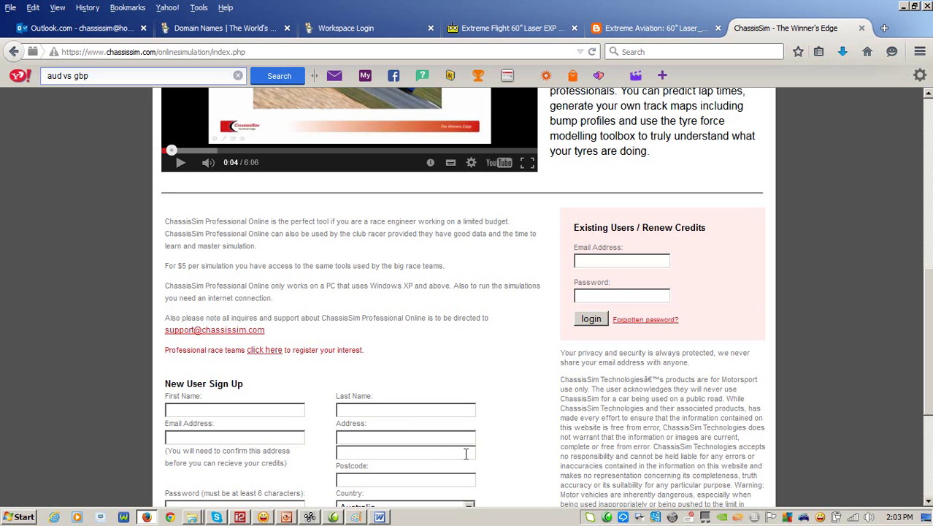
# - Bring MoTeC i2 Pro forward, showing the fsae_example.ld lap on its Graph worksheet
pyautogui.click(245, 518)
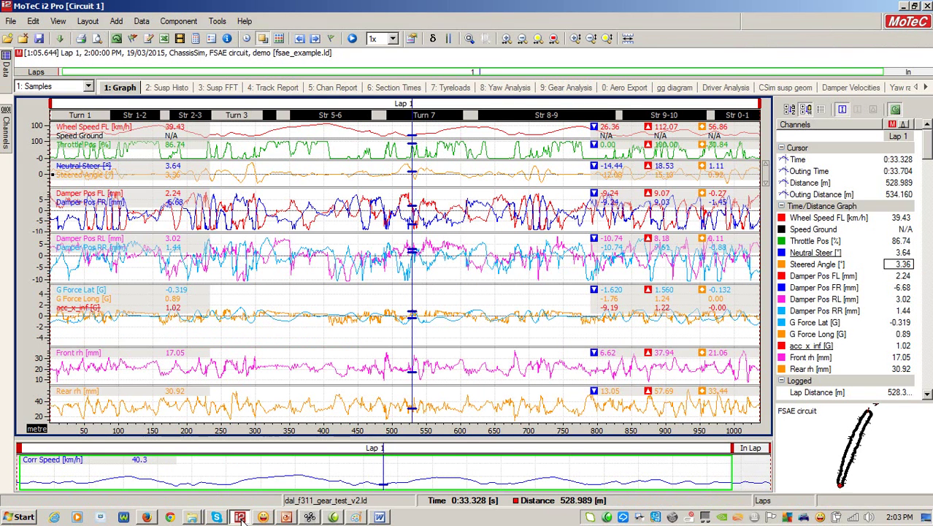